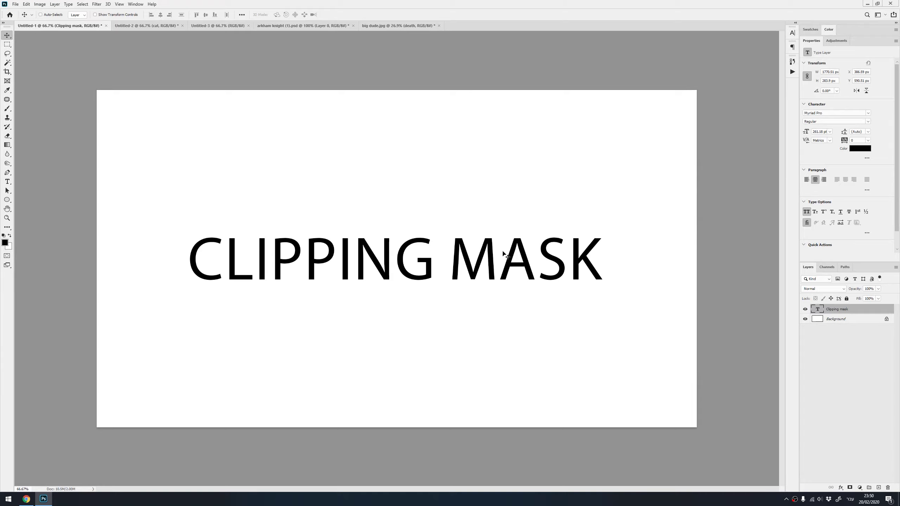
- In Untitled-2, hide the Background and move the cat photo left over the Hebrew word
{"action": "left_click", "coordinate": [142, 24]}
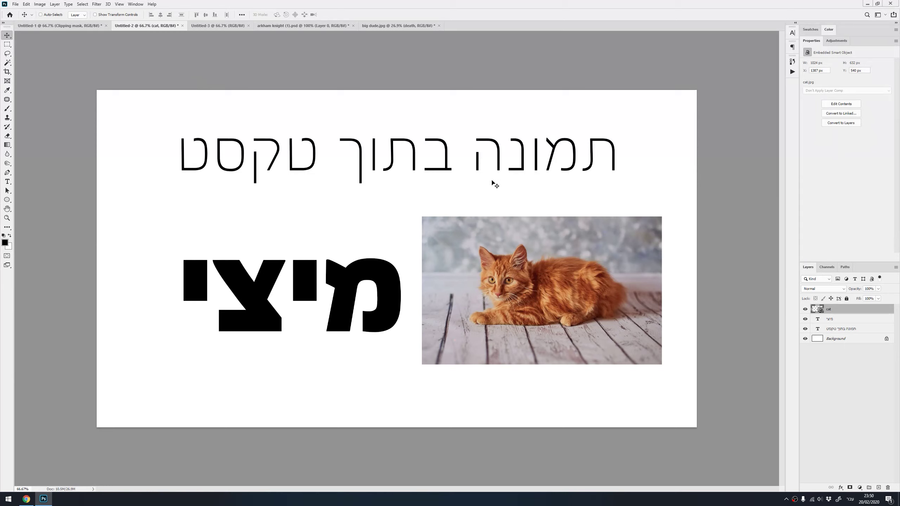
{"action": "left_click", "coordinate": [804, 339]}
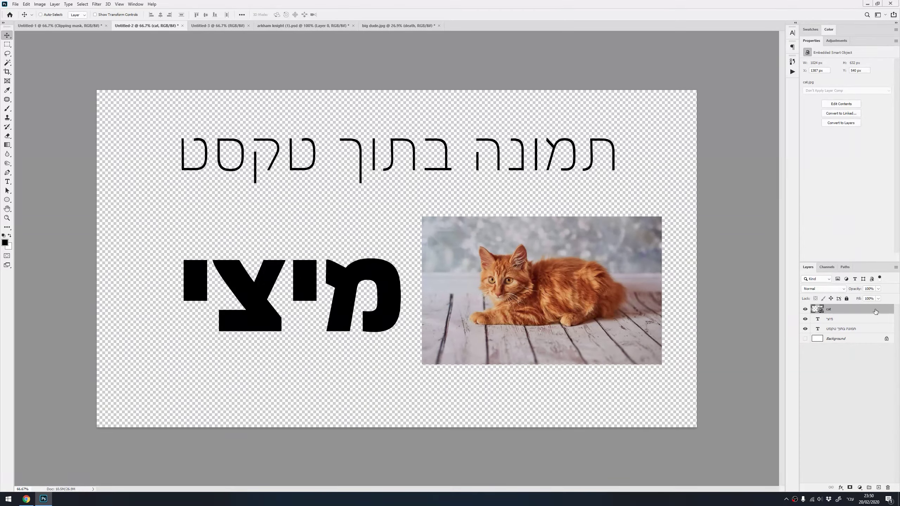
{"action": "mouse_move", "coordinate": [501, 280]}
{"action": "left_mouse_down"}
{"action": "mouse_move", "coordinate": [264, 268]}
{"action": "mouse_move", "coordinate": [293, 264]}
{"action": "left_mouse_up"}
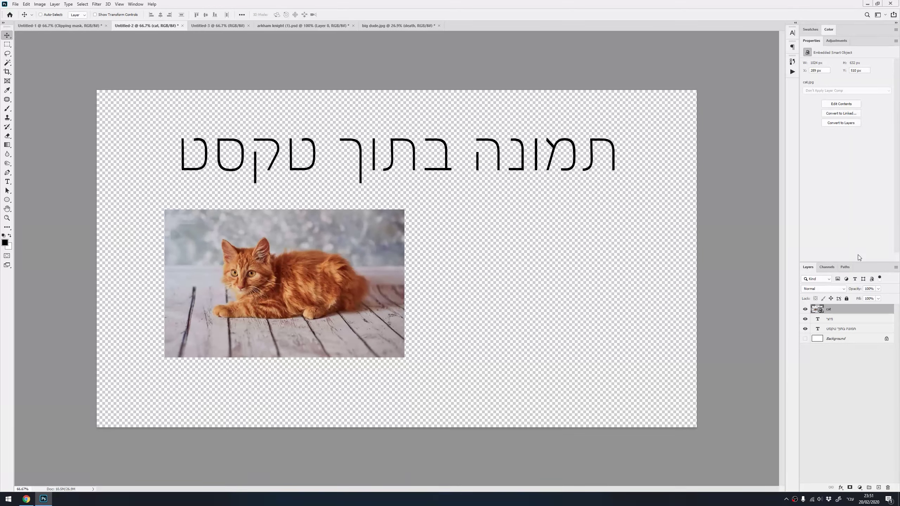
{"action": "left_click_drag", "start_coordinate": [811, 267], "coordinate": [460, 217]}
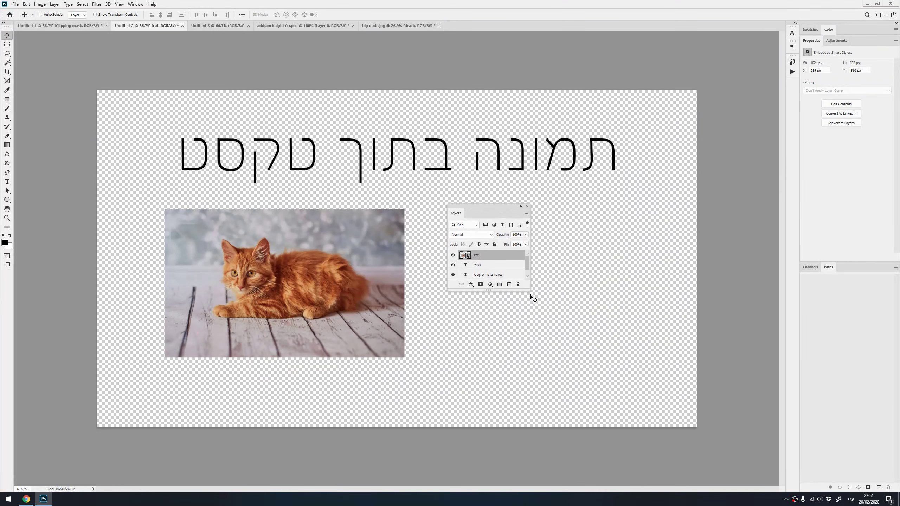
{"action": "left_click_drag", "start_coordinate": [546, 322], "coordinate": [571, 377]}
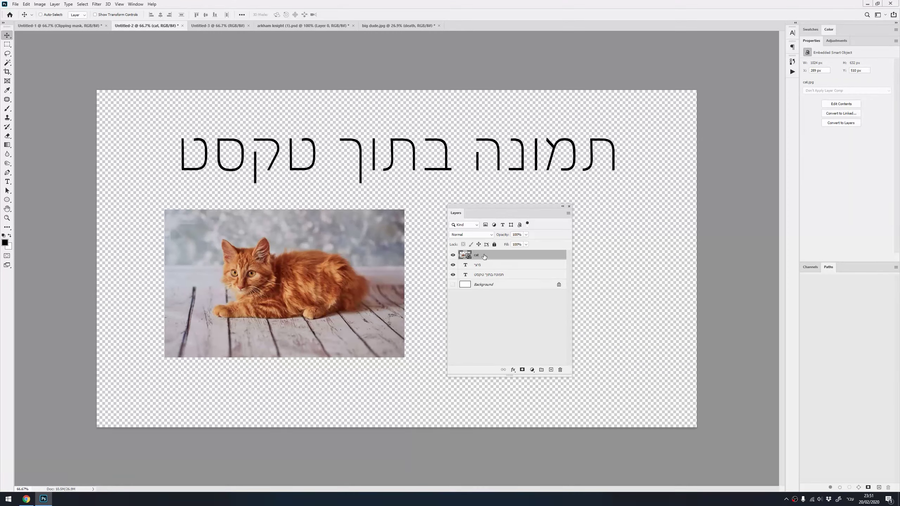
- Create a clipping mask clipping the cat layer into the bold Hebrew word
{"action": "right_click", "coordinate": [484, 255]}
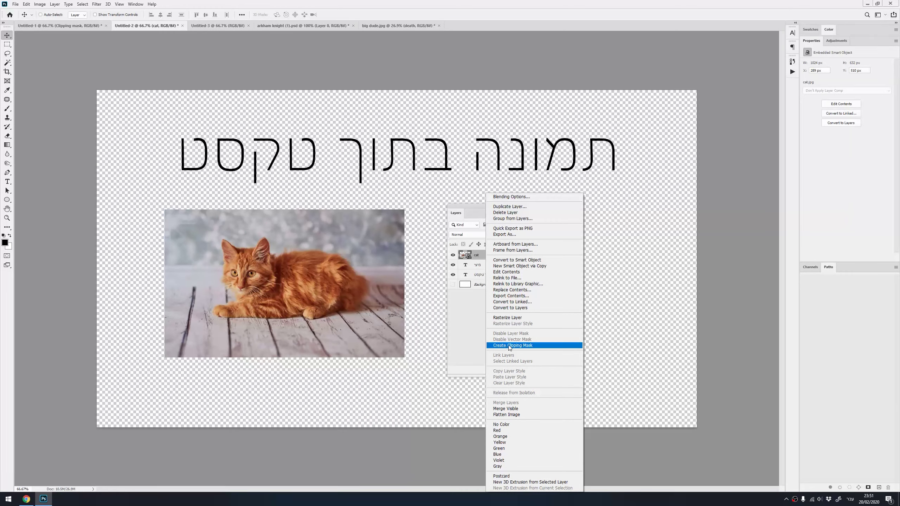
{"action": "left_click", "coordinate": [474, 293]}
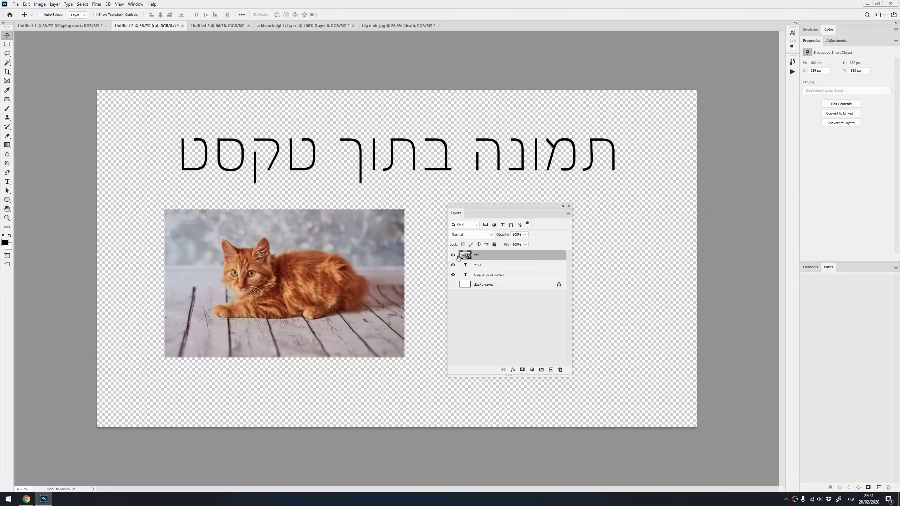
{"action": "right_click", "coordinate": [482, 258]}
{"action": "left_click", "coordinate": [511, 345]}
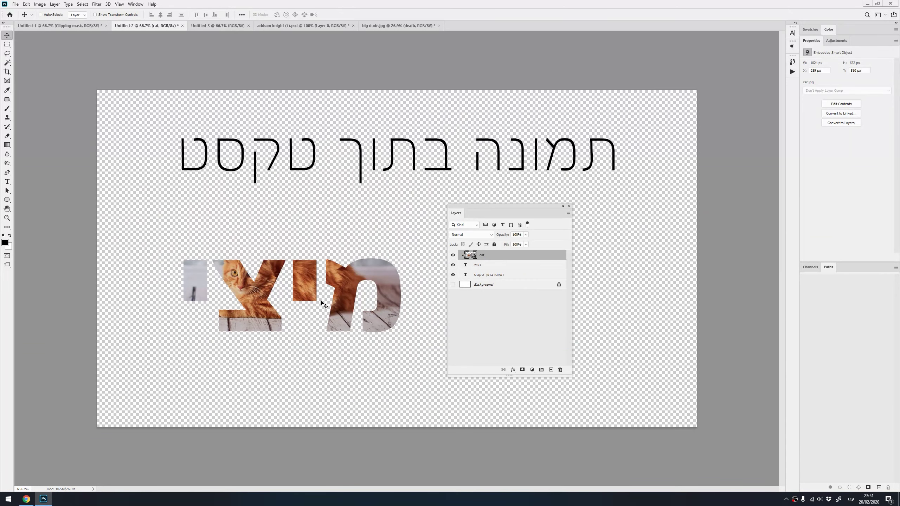
- Reposition the cat and the מיצי text layers so the cat's face shows inside the letters
{"action": "left_click_drag", "start_coordinate": [316, 261], "coordinate": [330, 279]}
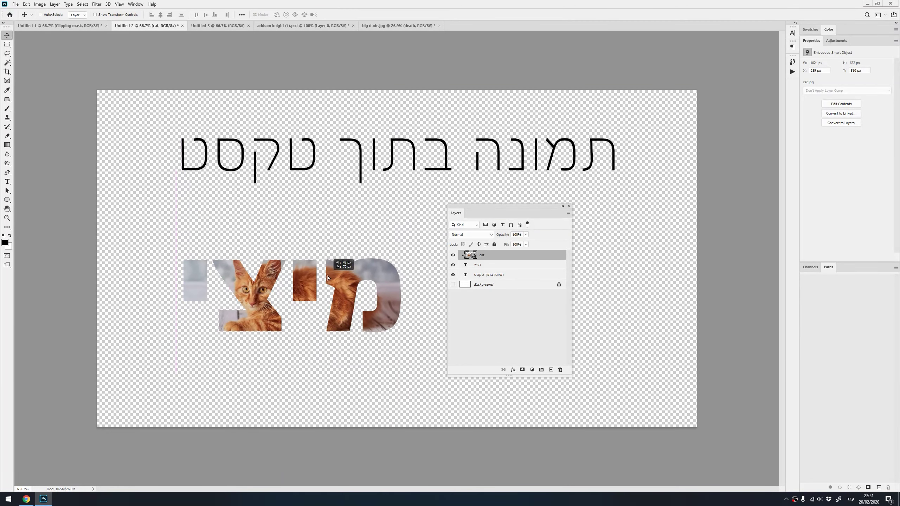
{"action": "left_click", "coordinate": [489, 267]}
{"action": "left_click_drag", "start_coordinate": [386, 299], "coordinate": [384, 297]}
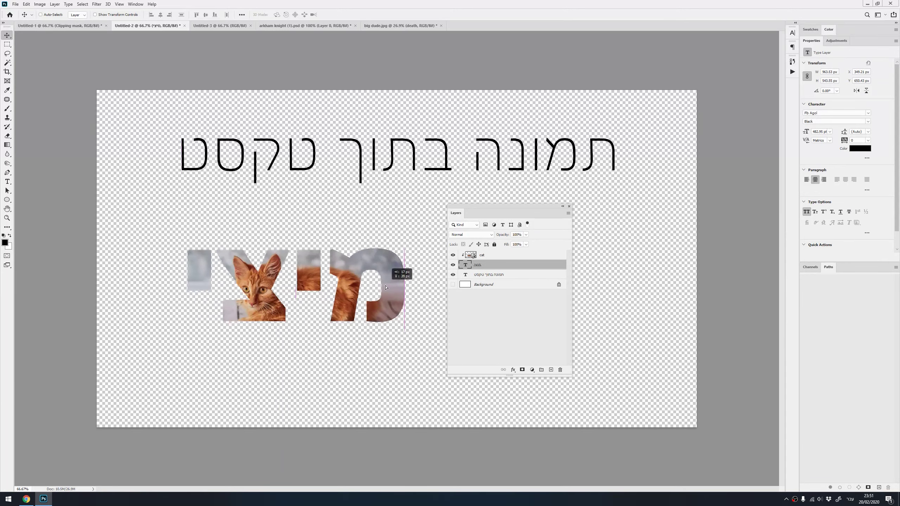
{"action": "left_click", "coordinate": [495, 255]}
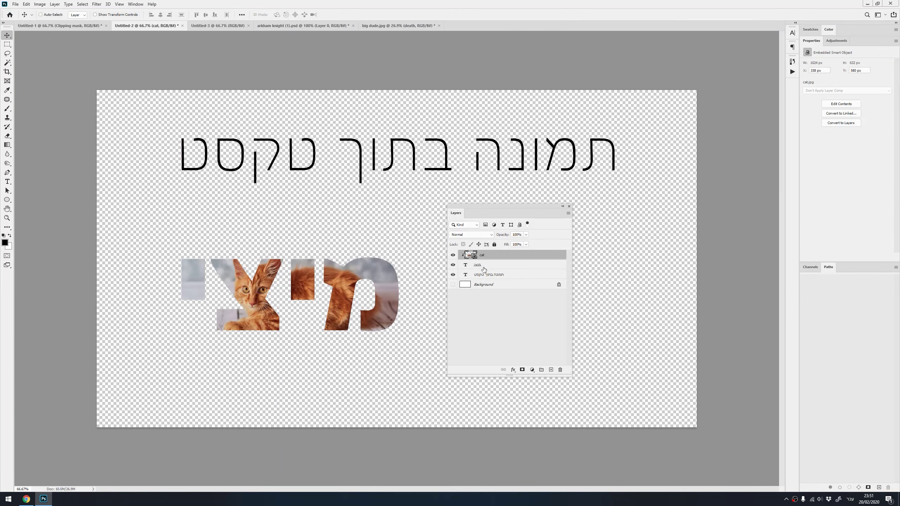
{"action": "left_click", "coordinate": [483, 268], "text": "shift"}
{"action": "left_click_drag", "start_coordinate": [300, 302], "coordinate": [305, 309]}
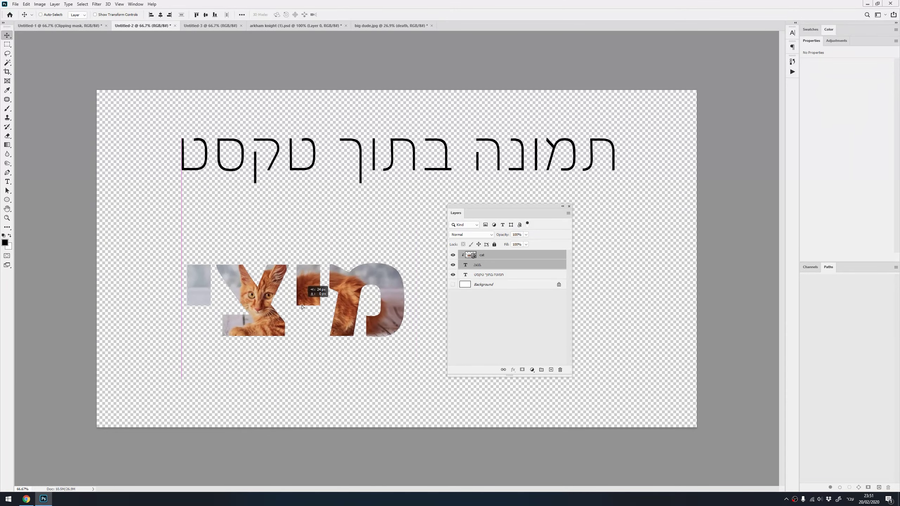
{"action": "left_click", "coordinate": [484, 256]}
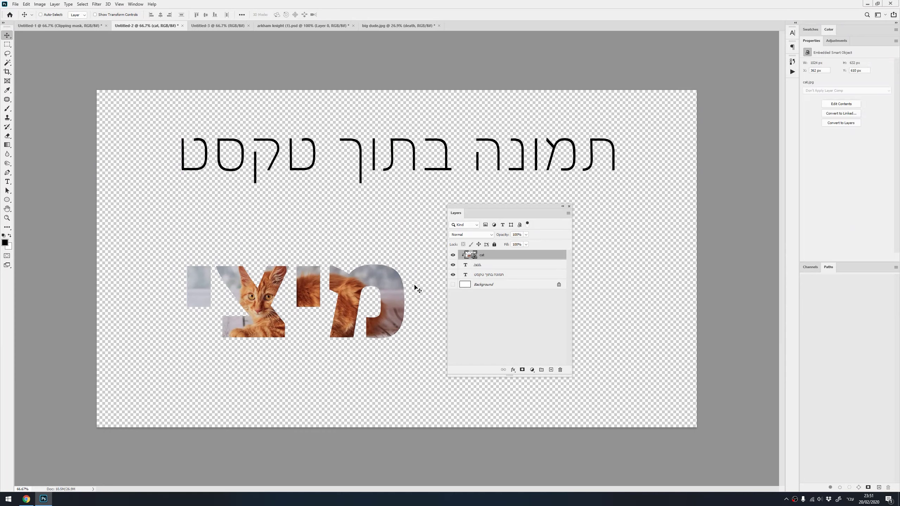
{"action": "left_click_drag", "start_coordinate": [316, 287], "coordinate": [316, 282]}
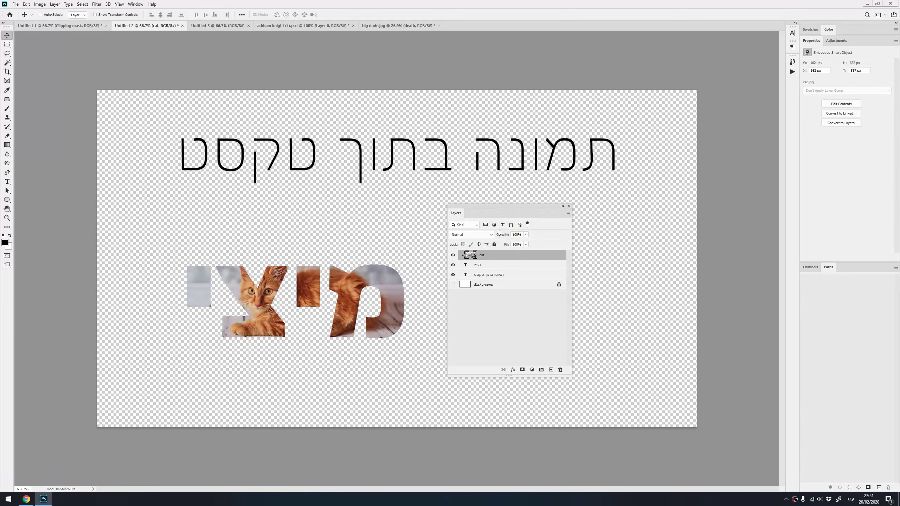
- Release the cat's clipping mask, Alt-click to re-clip it into מיצי, then release it again
{"action": "right_click", "coordinate": [495, 257]}
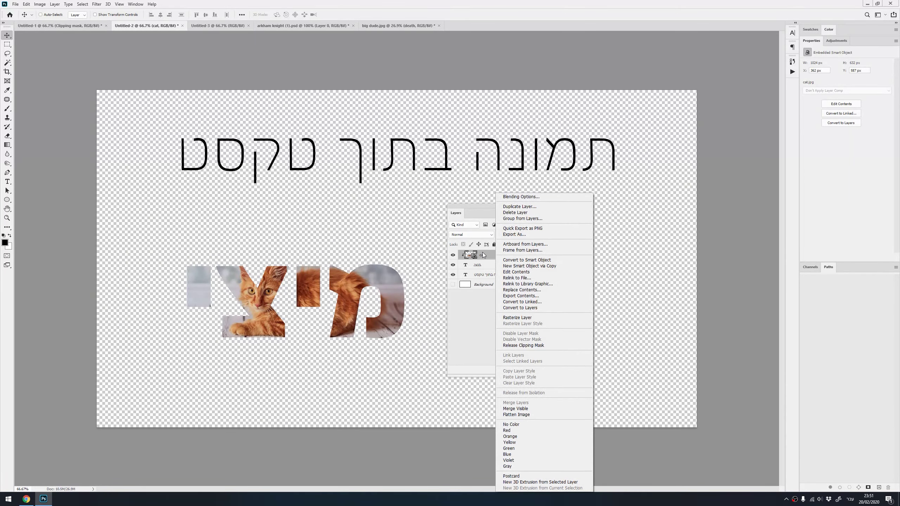
{"action": "left_click", "coordinate": [524, 345]}
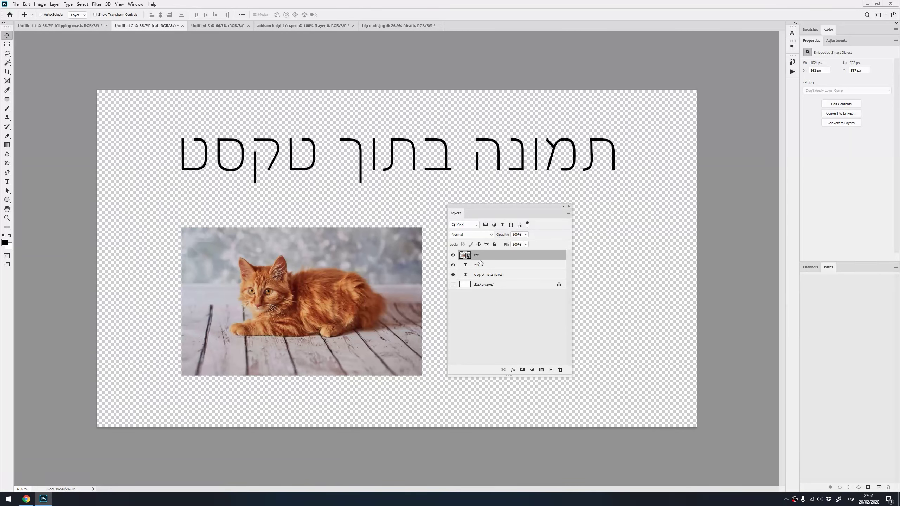
{"action": "left_click_drag", "start_coordinate": [480, 262], "coordinate": [479, 259]}
{"action": "left_click", "coordinate": [479, 259], "text": "alt"}
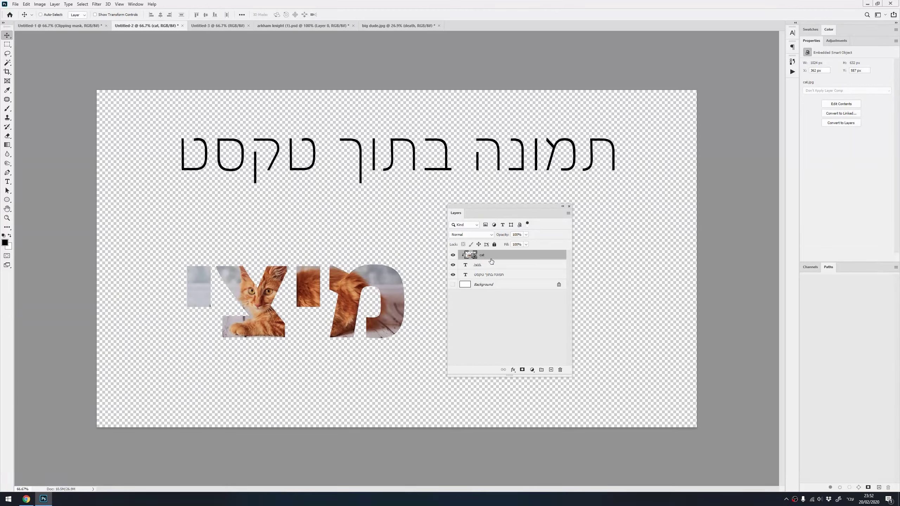
{"action": "left_click", "coordinate": [491, 262], "text": "alt"}
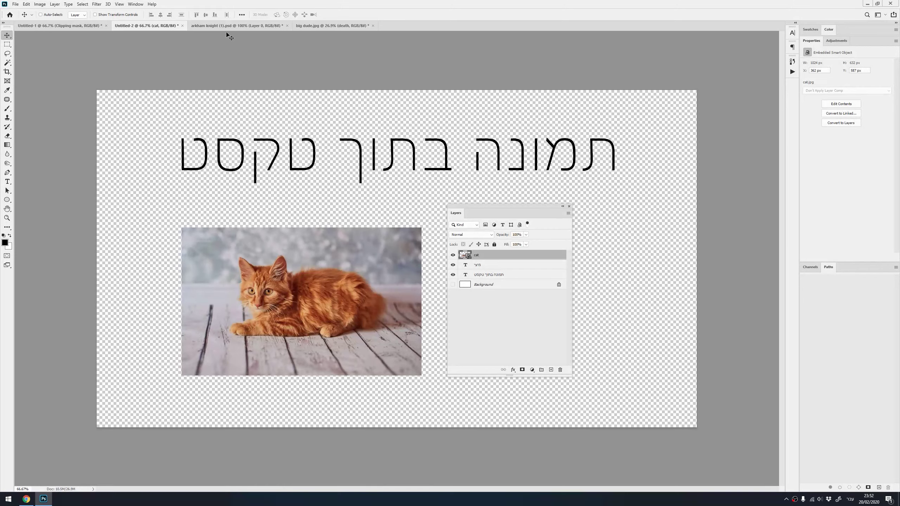
- In the armored figure document, add a Levels adjustment, leaving its black input at 0
{"action": "left_click", "coordinate": [231, 25]}
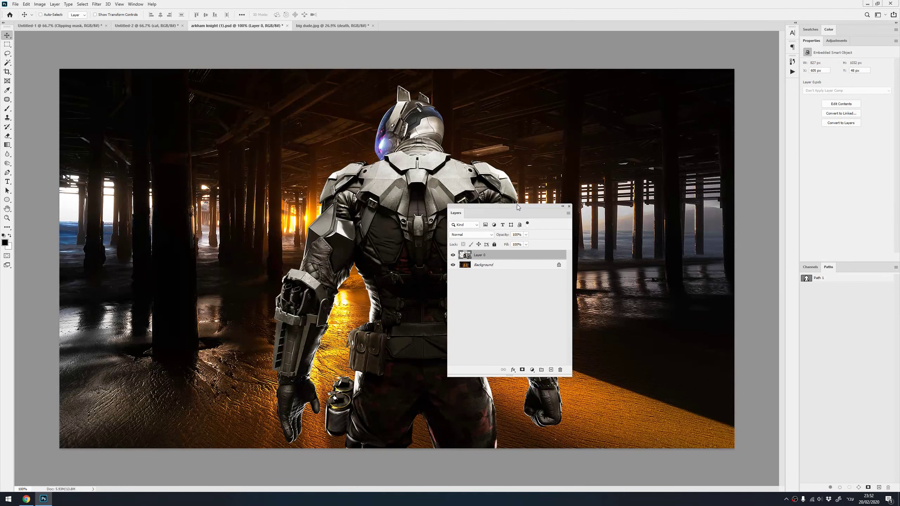
{"action": "left_click_drag", "start_coordinate": [517, 205], "coordinate": [655, 108]}
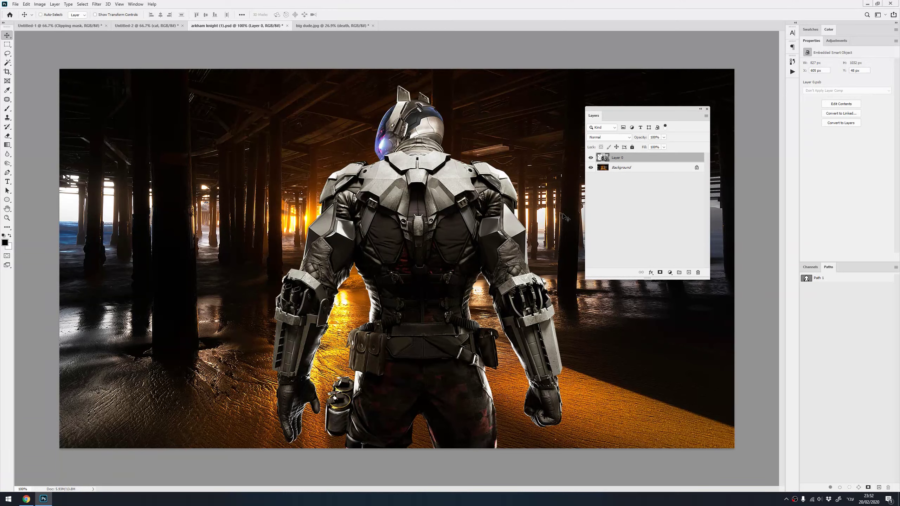
{"action": "left_click", "coordinate": [840, 41]}
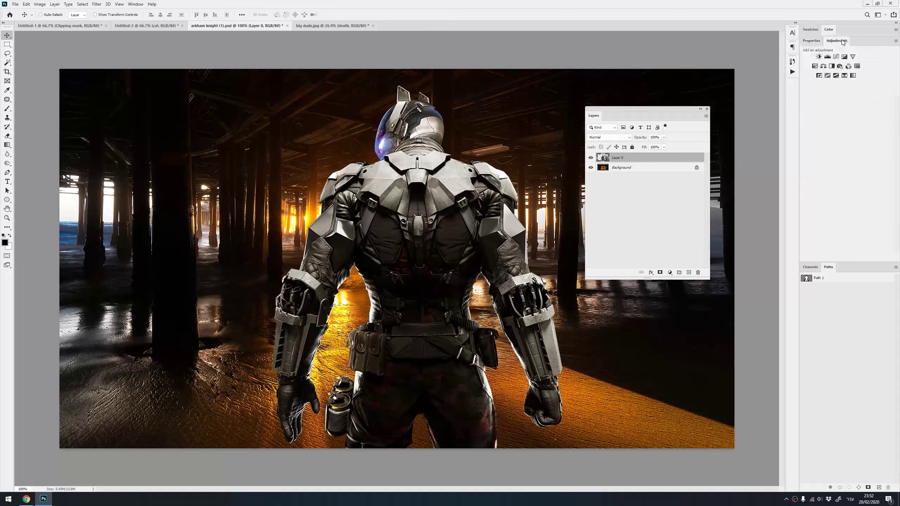
{"action": "left_click", "coordinate": [827, 56]}
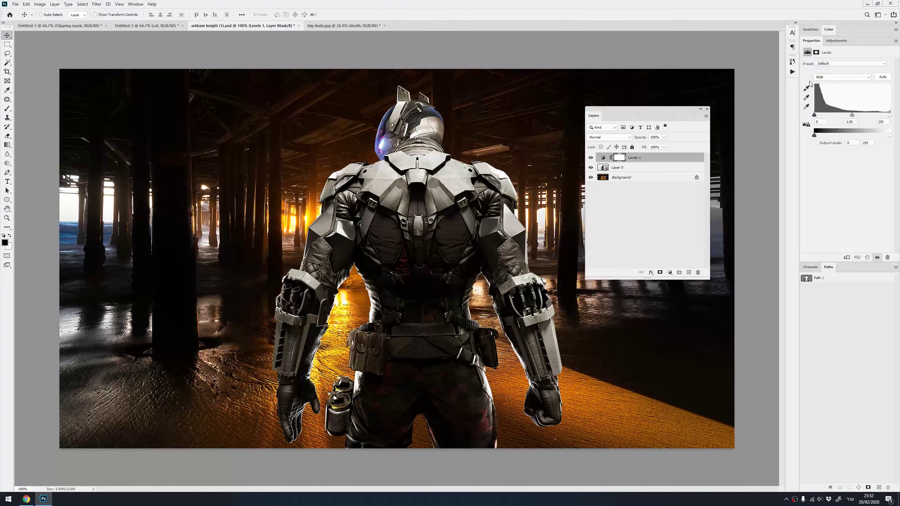
{"action": "mouse_move", "coordinate": [811, 41]}
{"action": "left_mouse_down"}
{"action": "mouse_move", "coordinate": [627, 208]}
{"action": "mouse_move", "coordinate": [627, 111]}
{"action": "mouse_move", "coordinate": [609, 88]}
{"action": "left_mouse_up"}
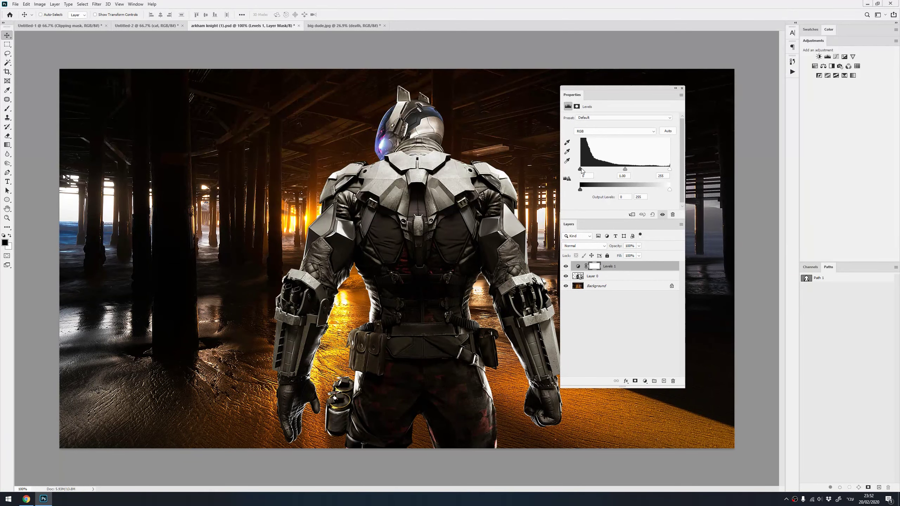
{"action": "left_click_drag", "start_coordinate": [580, 169], "coordinate": [633, 168]}
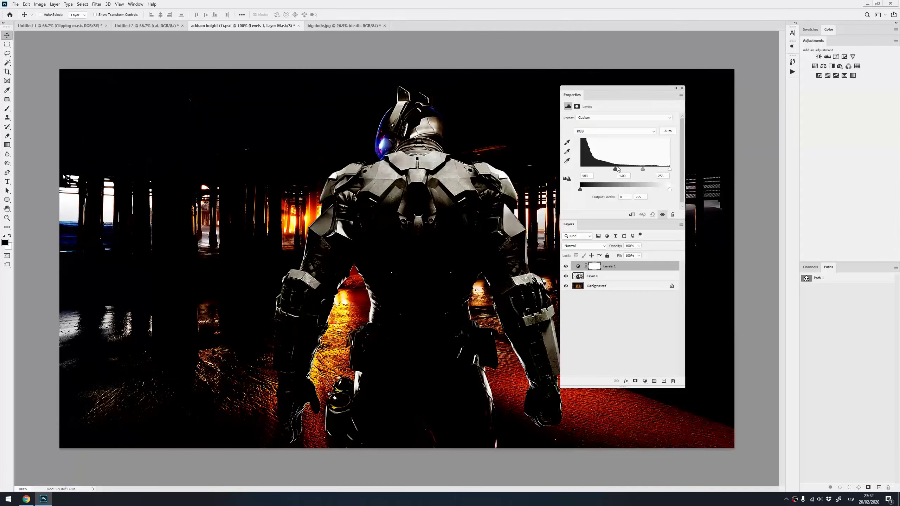
{"action": "left_click_drag", "start_coordinate": [633, 168], "coordinate": [580, 169]}
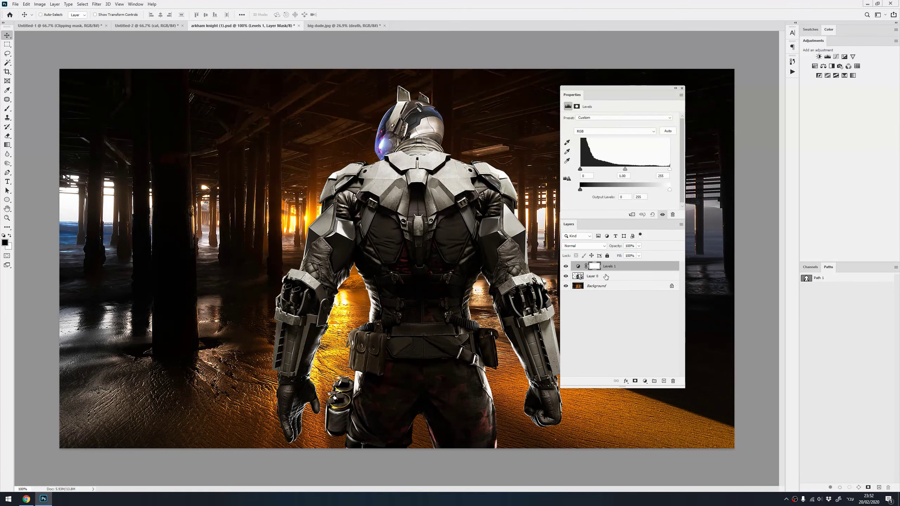
- Clip the Levels 1 adjustment to the figure's Layer 0 and reselect Levels 1
{"action": "left_click", "coordinate": [598, 271], "text": "alt"}
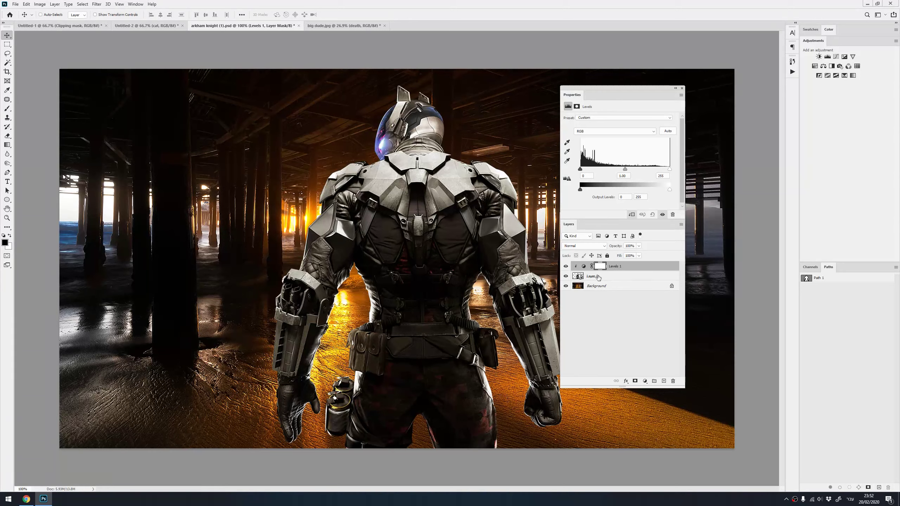
{"action": "left_click", "coordinate": [584, 279]}
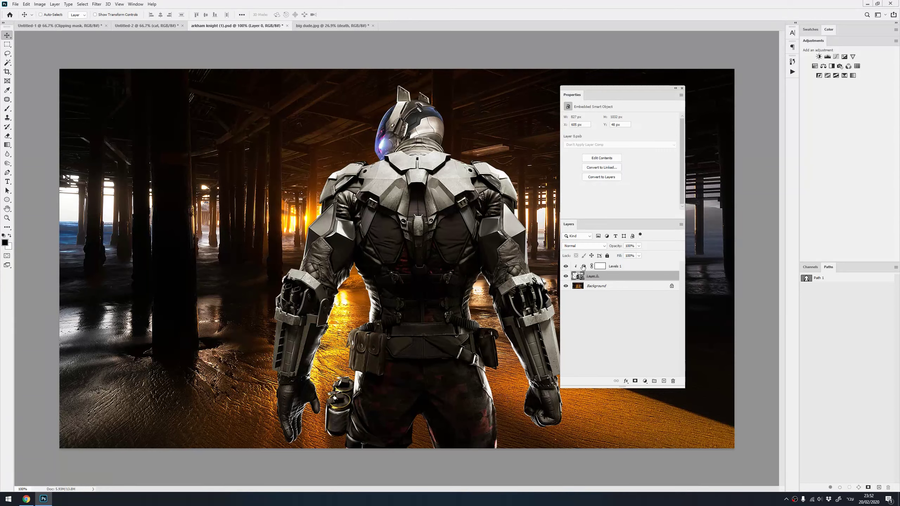
{"action": "left_click", "coordinate": [582, 268]}
{"action": "left_click", "coordinate": [583, 267]}
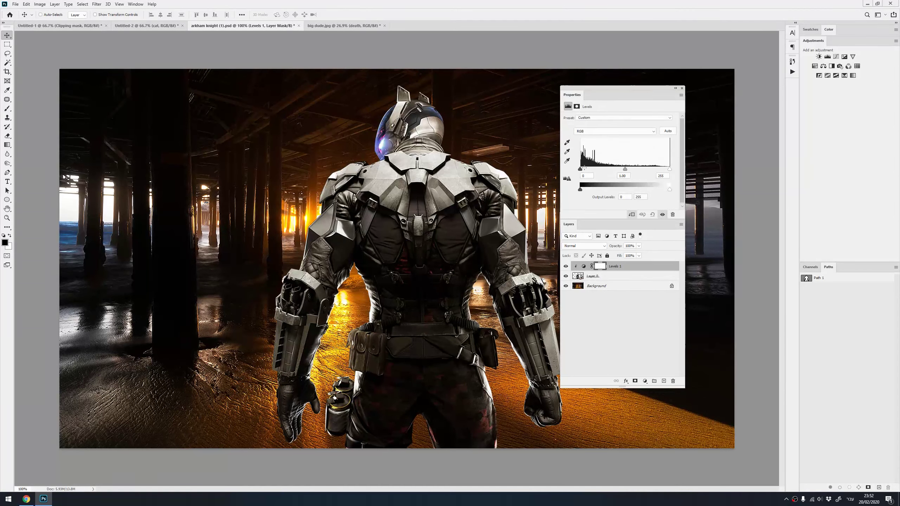
- Darken the RGB black input and raise the Blue channel's black input to warm the figure
{"action": "mouse_move", "coordinate": [580, 169]}
{"action": "left_mouse_down"}
{"action": "mouse_move", "coordinate": [650, 169]}
{"action": "mouse_move", "coordinate": [596, 170]}
{"action": "mouse_move", "coordinate": [624, 172]}
{"action": "left_mouse_up"}
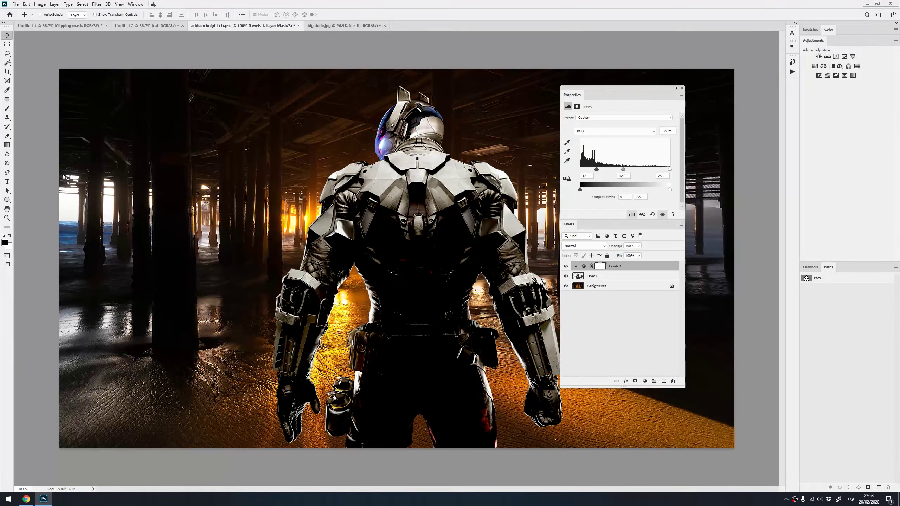
{"action": "left_click", "coordinate": [586, 132]}
{"action": "left_click", "coordinate": [582, 153]}
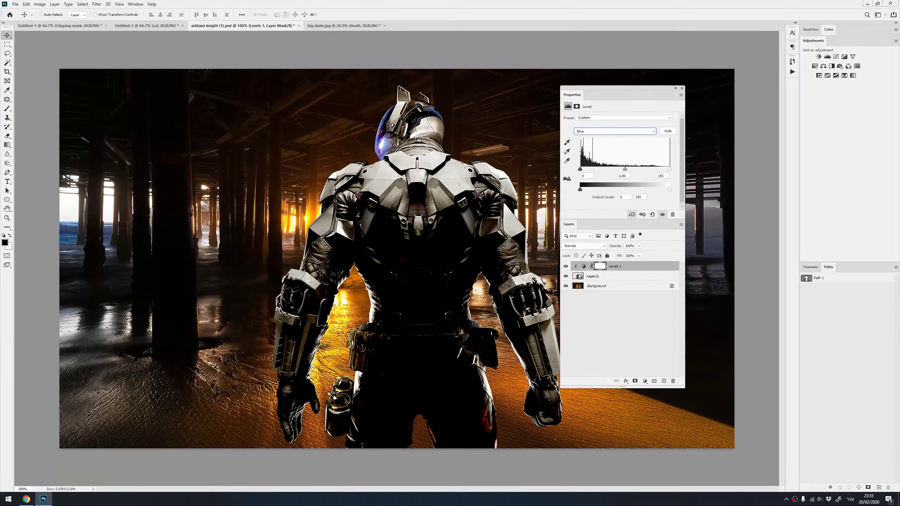
{"action": "left_click_drag", "start_coordinate": [580, 169], "coordinate": [585, 169]}
- Lower the Red channel's white input to redden the figure, then compare with the adjustment toggled
{"action": "left_click", "coordinate": [587, 132]}
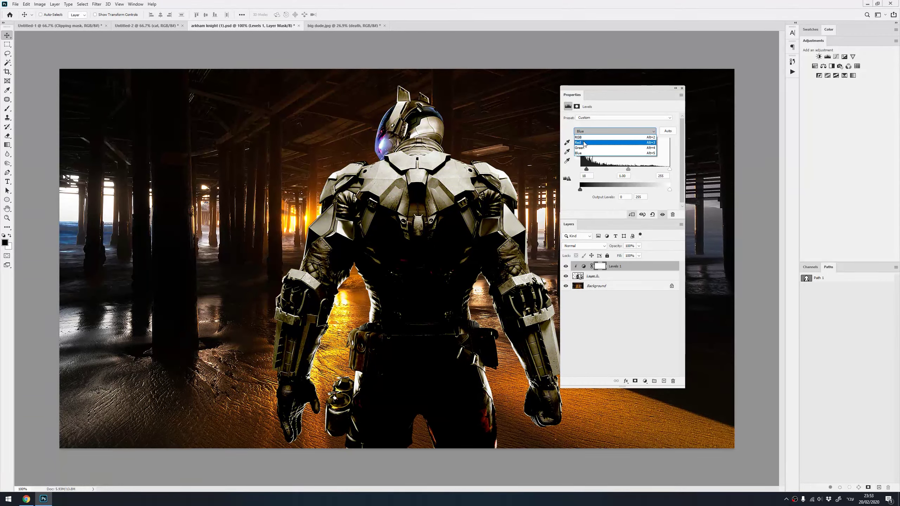
{"action": "left_click", "coordinate": [602, 143]}
{"action": "left_click_drag", "start_coordinate": [669, 169], "coordinate": [657, 171]}
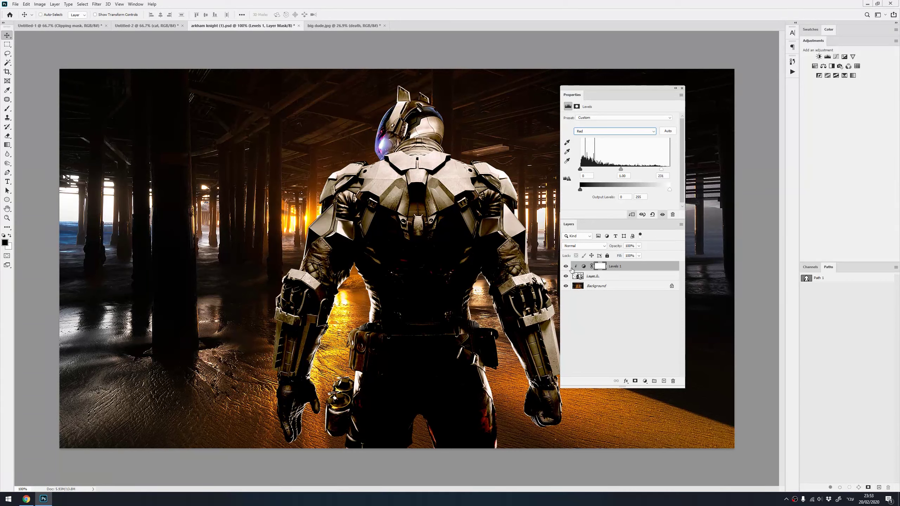
{"action": "left_click", "coordinate": [565, 266]}
- Add a new layer named צבע and clip it to the armored figure
{"action": "left_click", "coordinate": [663, 381]}
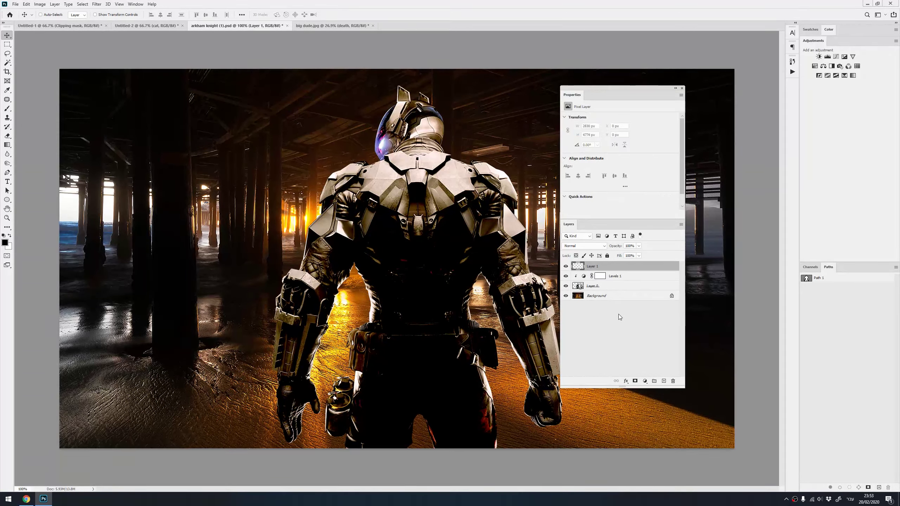
{"action": "double_click", "coordinate": [591, 266]}
{"action": "key", "text": "Return"}
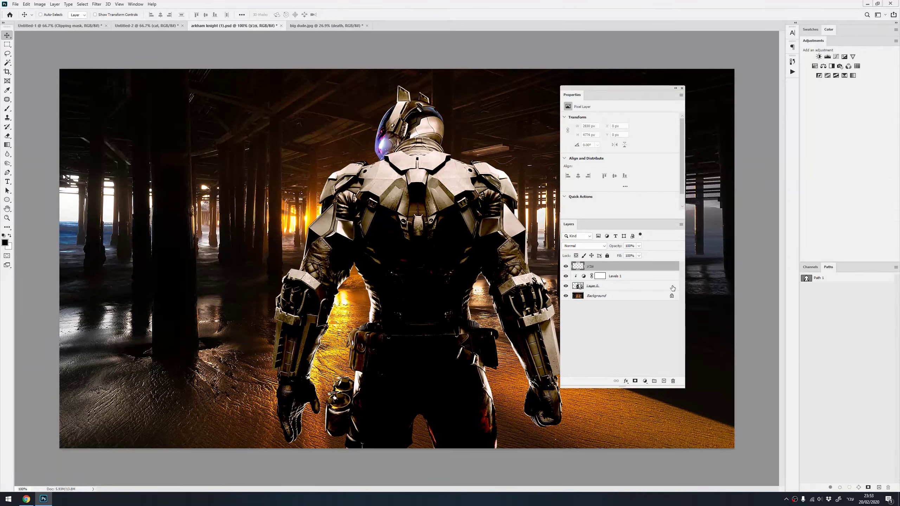
{"action": "left_click", "coordinate": [602, 270], "text": "alt"}
- With a 241 px soft round brush, sample yellow and paint the figure's left shoulder
{"action": "left_click_drag", "start_coordinate": [7, 108], "coordinate": [42, 113]}
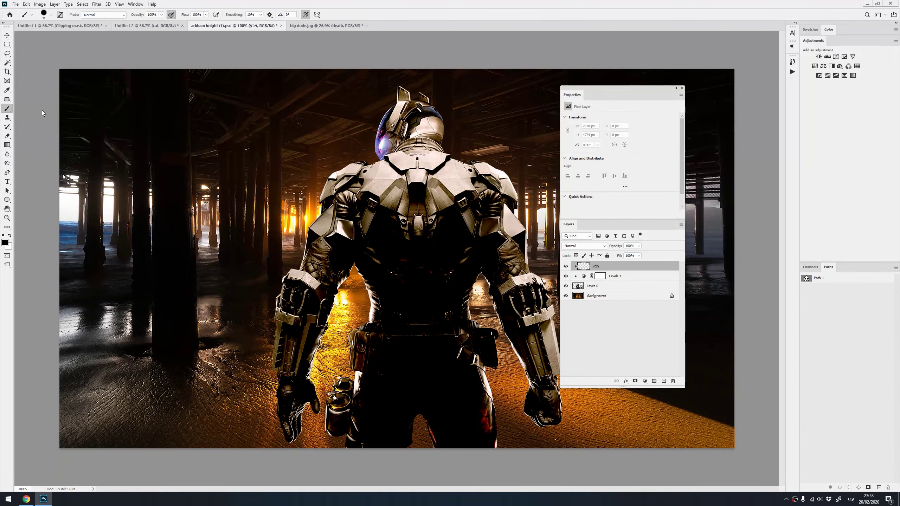
{"action": "right_click", "coordinate": [311, 193]}
{"action": "left_click", "coordinate": [333, 245]}
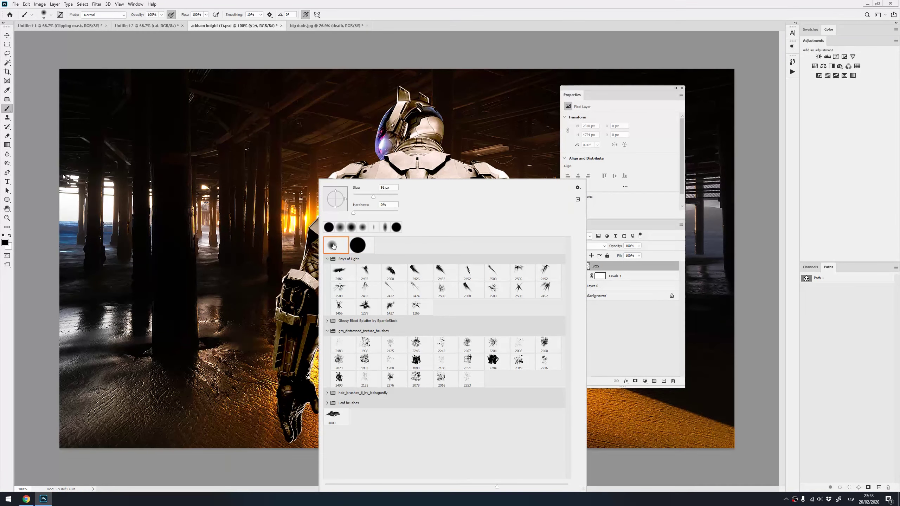
{"action": "key", "text": "Return"}
{"action": "mouse_move", "coordinate": [321, 241]}
{"action": "left_mouse_down"}
{"action": "mouse_move", "coordinate": [344, 238]}
{"action": "mouse_move", "coordinate": [312, 216]}
{"action": "left_mouse_up"}
{"action": "left_click", "coordinate": [312, 217], "text": "alt"}
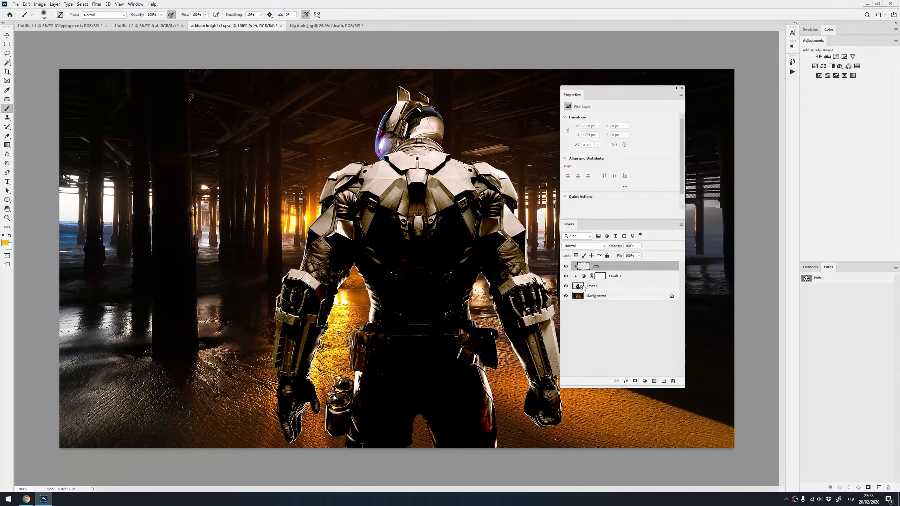
{"action": "mouse_move", "coordinate": [305, 191]}
{"action": "left_mouse_down"}
{"action": "mouse_move", "coordinate": [362, 137]}
{"action": "mouse_move", "coordinate": [251, 366]}
{"action": "left_mouse_up"}
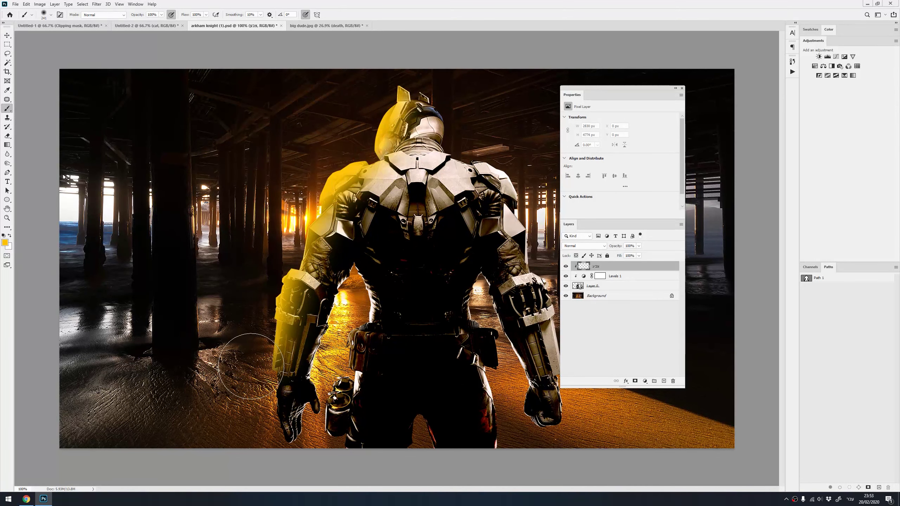
- Paint yellow over the left arm, glove and helmet, then white along the right shoulder and forearm
{"action": "left_click", "coordinate": [634, 271], "text": "alt"}
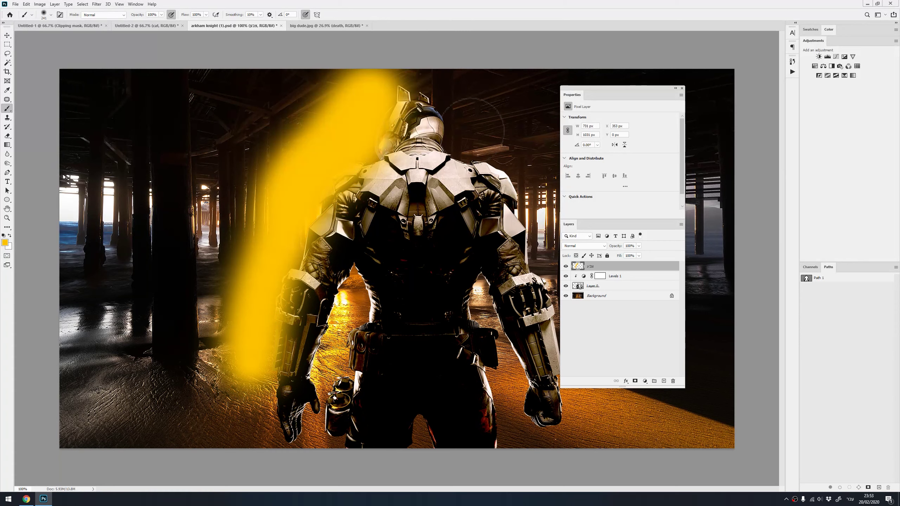
{"action": "left_click", "coordinate": [624, 271], "text": "alt"}
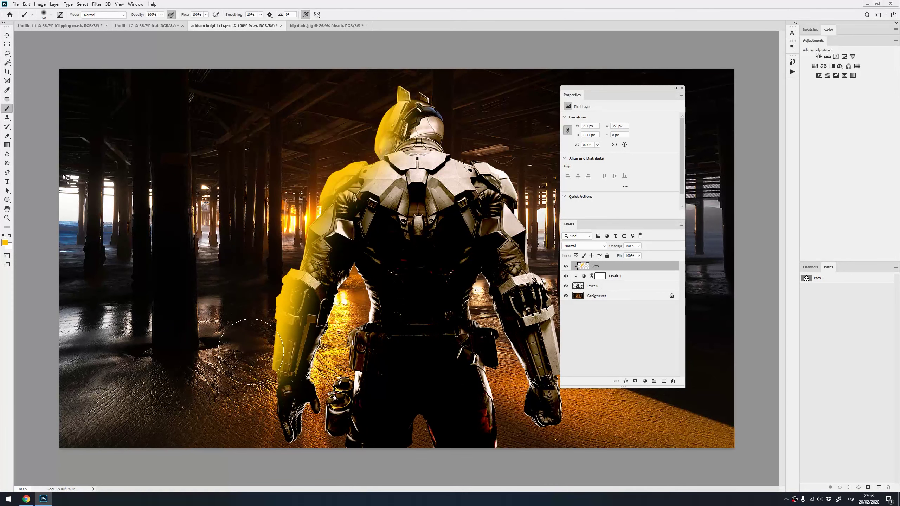
{"action": "left_click_drag", "start_coordinate": [251, 352], "coordinate": [343, 127]}
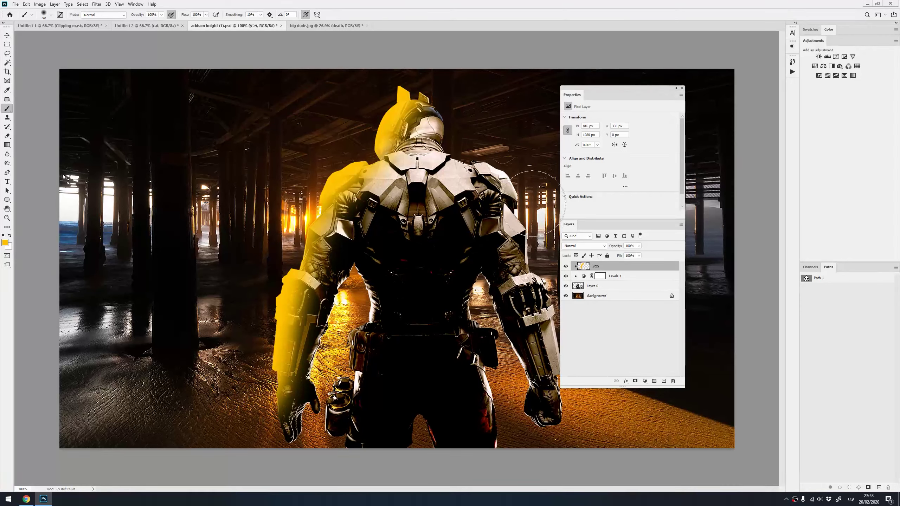
{"action": "key", "text": "x"}
{"action": "left_click_drag", "start_coordinate": [539, 217], "coordinate": [534, 230]}
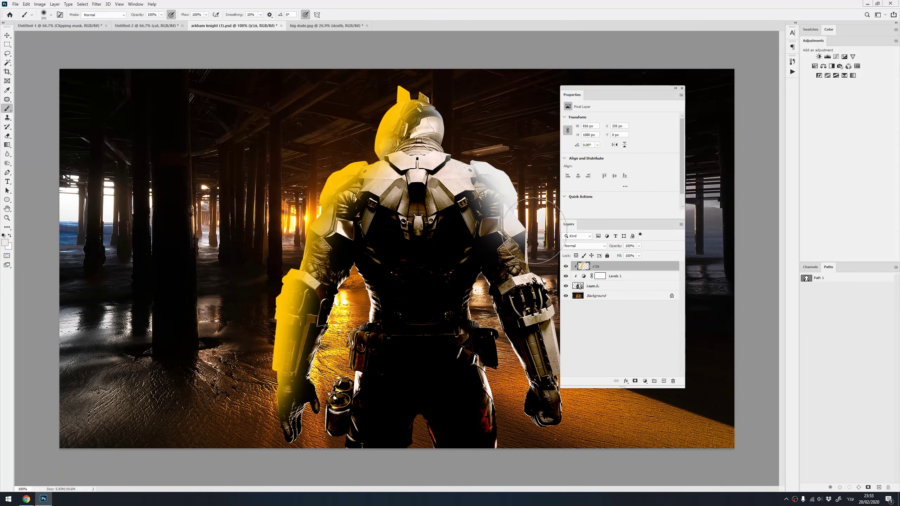
{"action": "left_click_drag", "start_coordinate": [605, 89], "coordinate": [651, 75]}
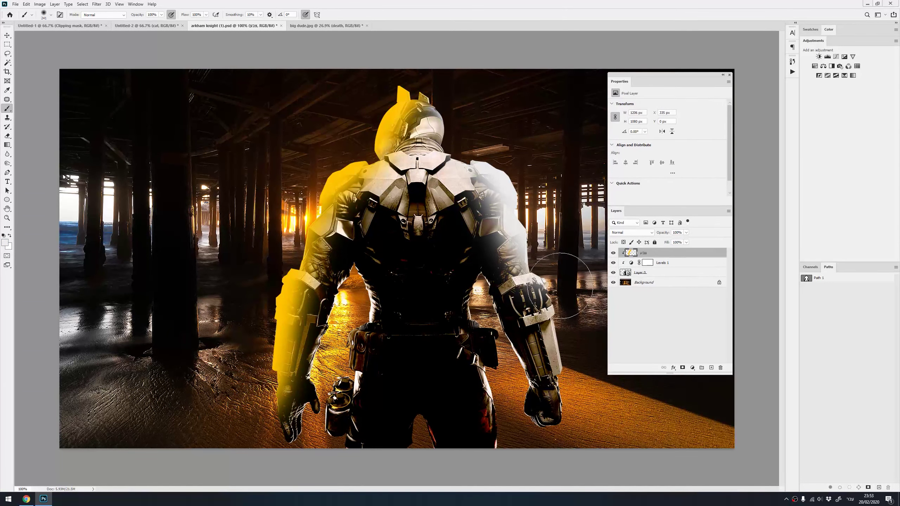
{"action": "mouse_move", "coordinate": [560, 286]}
{"action": "left_mouse_down"}
{"action": "mouse_move", "coordinate": [592, 422]}
{"action": "mouse_move", "coordinate": [538, 288]}
{"action": "left_mouse_up"}
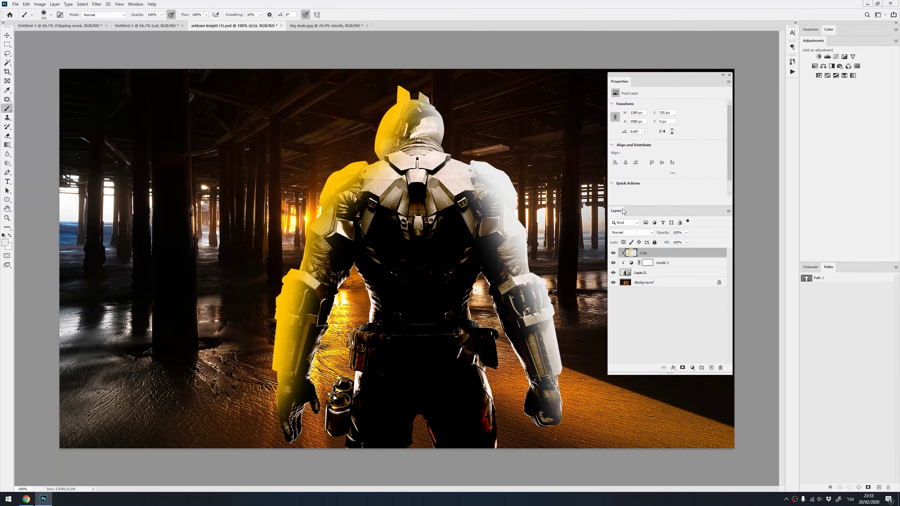
- Set the צבע paint layer's blend mode to Linear Burn
{"action": "left_click", "coordinate": [623, 233]}
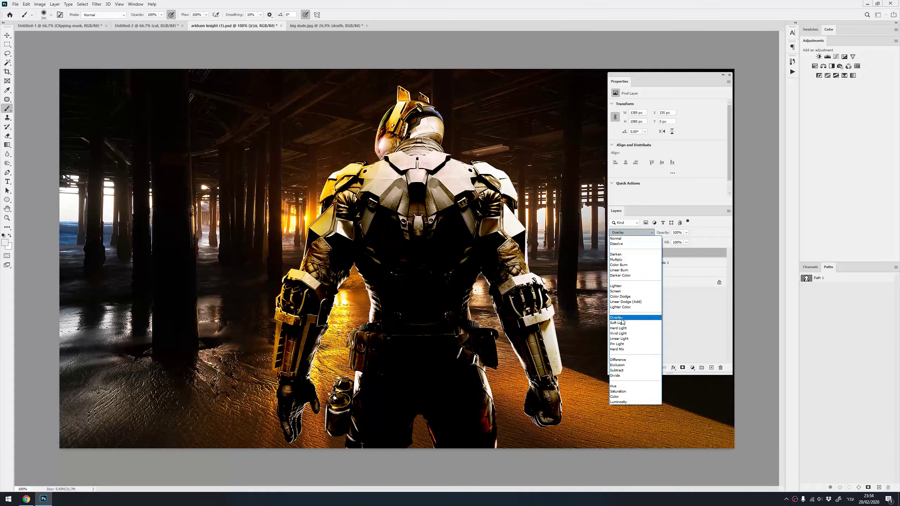
{"action": "left_click", "coordinate": [628, 271]}
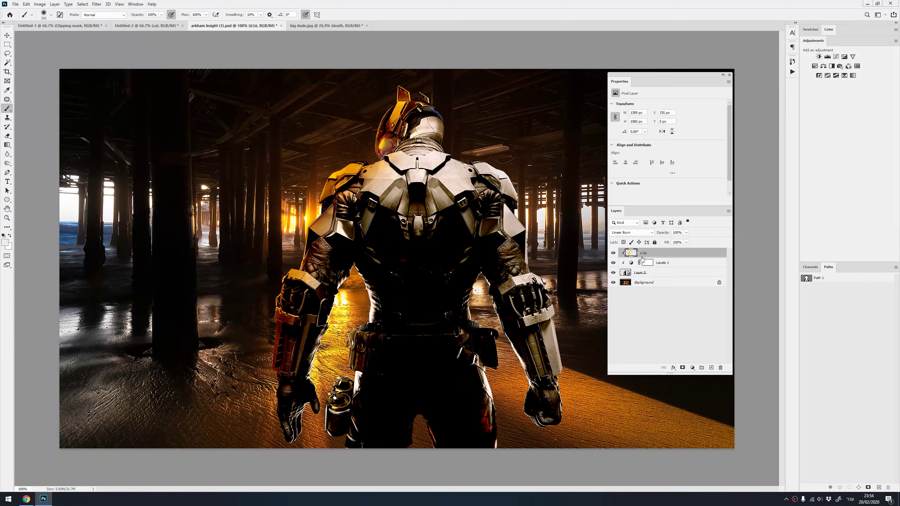
- Paint sampled orange over shoulder armor and helmet, then set brush opacity 37% and size 400 px
{"action": "left_click", "coordinate": [312, 202], "text": "alt"}
{"action": "left_click_drag", "start_coordinate": [334, 187], "coordinate": [368, 110]}
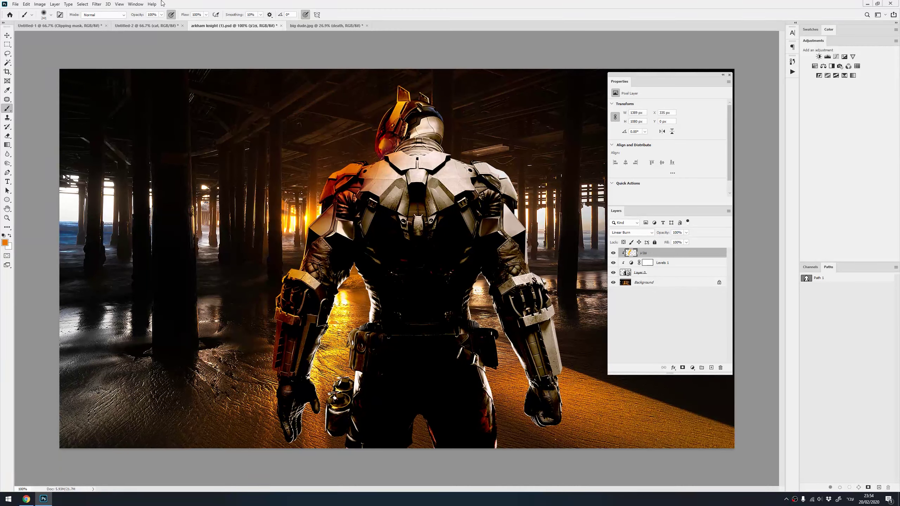
{"action": "left_click_drag", "start_coordinate": [161, 15], "coordinate": [141, 23]}
{"action": "left_click", "coordinate": [376, 178]}
{"action": "key", "text": "bracketright"}
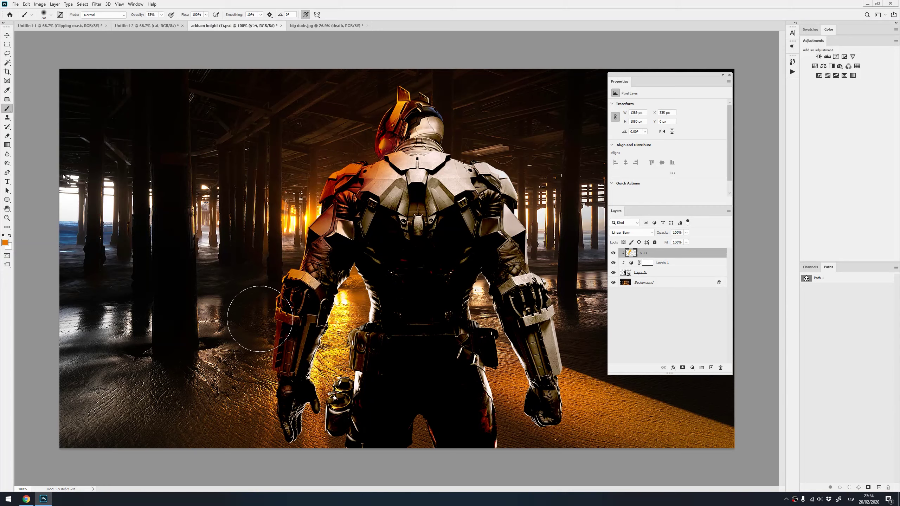
{"action": "key", "text": "bracketright"}
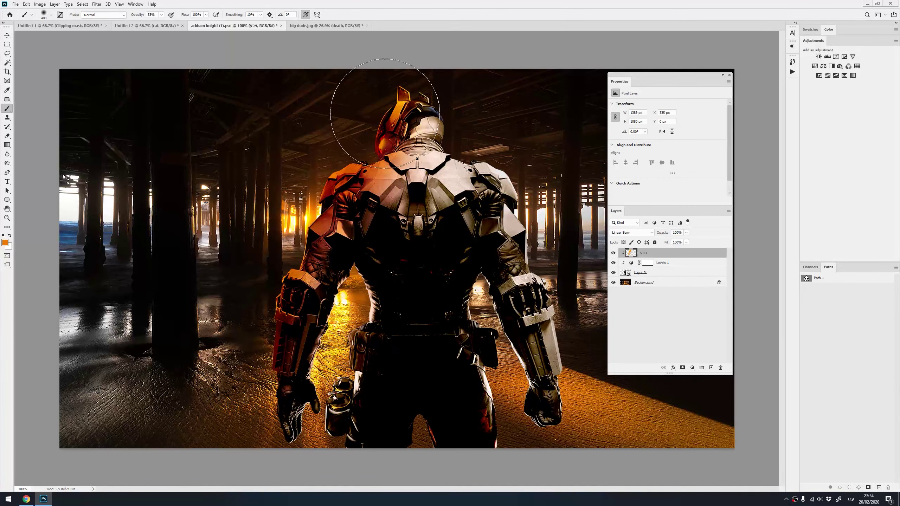
- Erase some orange paint from the figure's helmet and left shoulder
{"action": "left_click", "coordinate": [7, 136]}
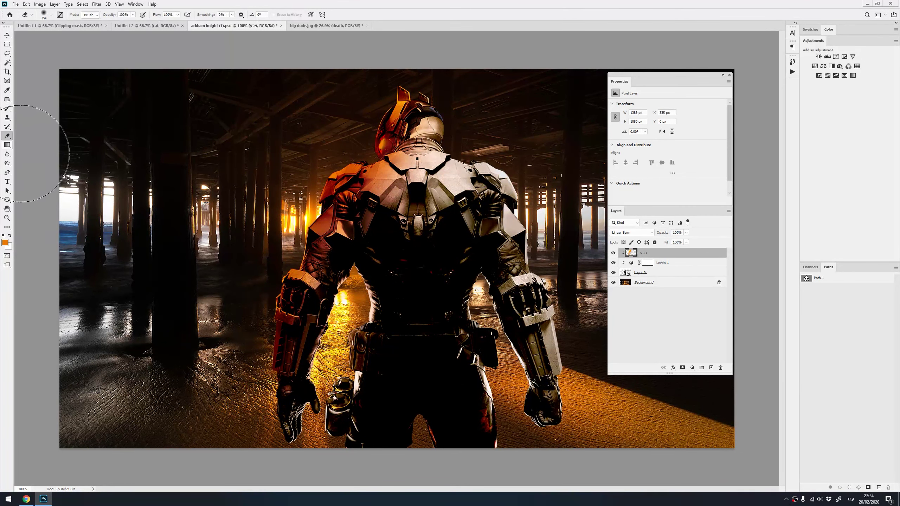
{"action": "right_click", "coordinate": [312, 240]}
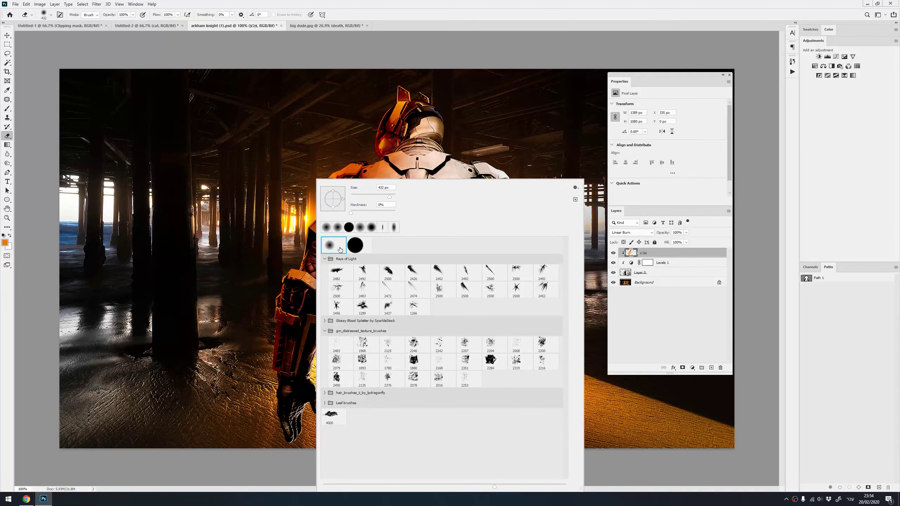
{"action": "key", "text": "Escape"}
{"action": "mouse_move", "coordinate": [346, 343]}
{"action": "left_mouse_down"}
{"action": "mouse_move", "coordinate": [460, 257]}
{"action": "mouse_move", "coordinate": [441, 125]}
{"action": "mouse_move", "coordinate": [432, 191]}
{"action": "mouse_move", "coordinate": [354, 318]}
{"action": "left_mouse_up"}
{"action": "key", "text": "v"}
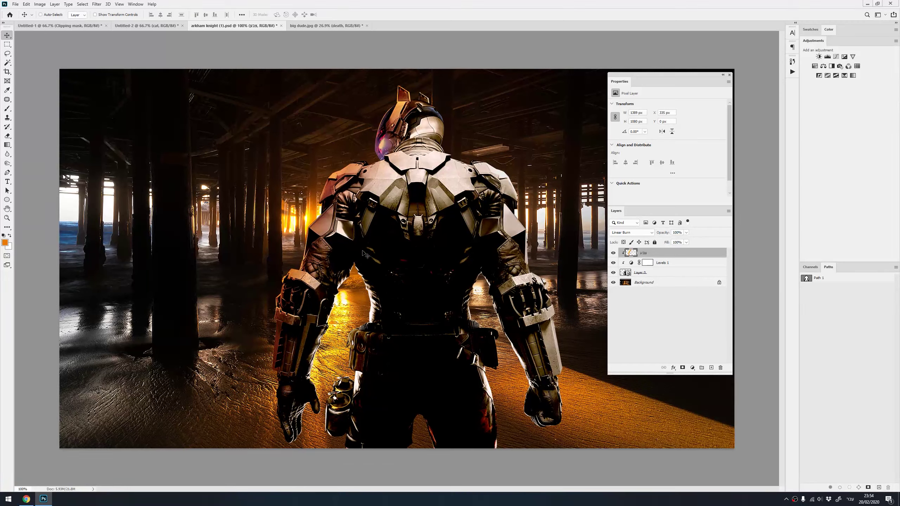
- Hide the paint layer, then in big dude.jpg show the death reaper layer over the man's back
{"action": "left_click", "coordinate": [613, 253]}
{"action": "left_click", "coordinate": [614, 263]}
{"action": "left_click", "coordinate": [311, 27]}
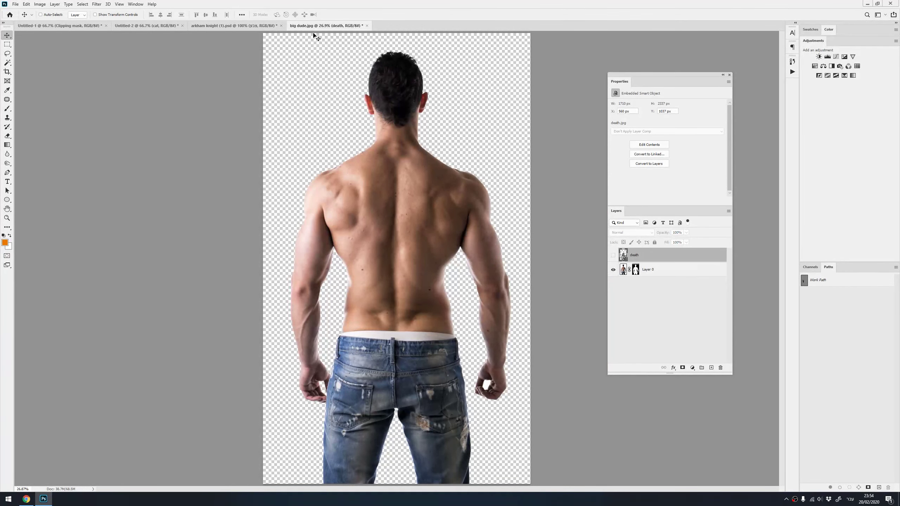
{"action": "left_click", "coordinate": [643, 270]}
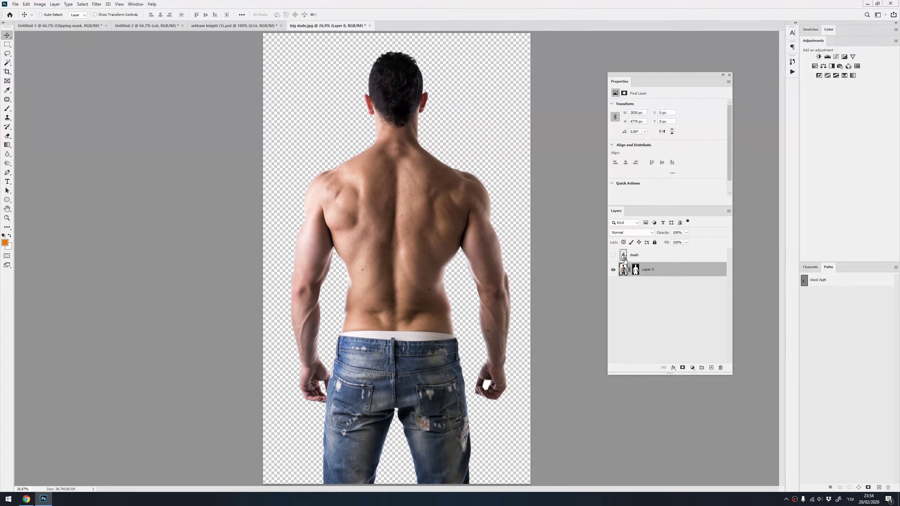
{"action": "left_click", "coordinate": [623, 259]}
{"action": "left_click", "coordinate": [613, 256]}
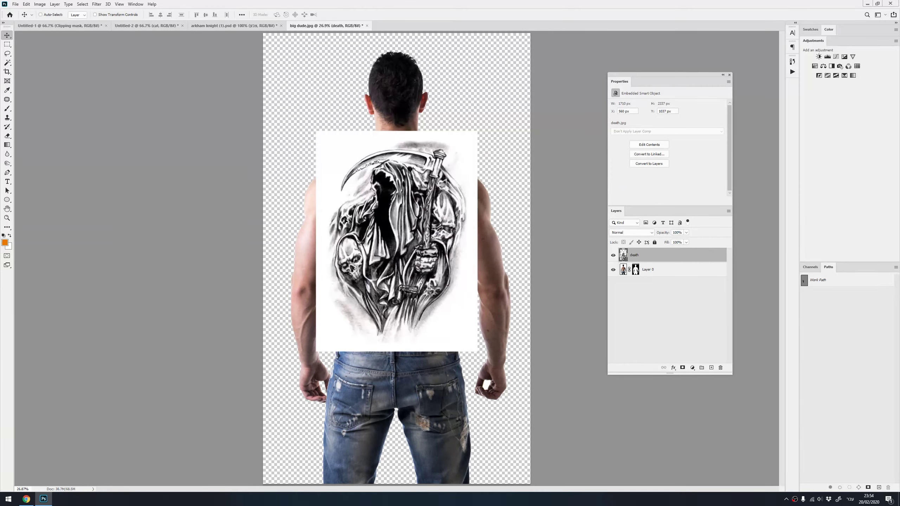
{"action": "left_click", "coordinate": [613, 255]}
- Set the death layer to Multiply, clip it to Layer 0, then switch its blend to Overlay
{"action": "left_click", "coordinate": [640, 235]}
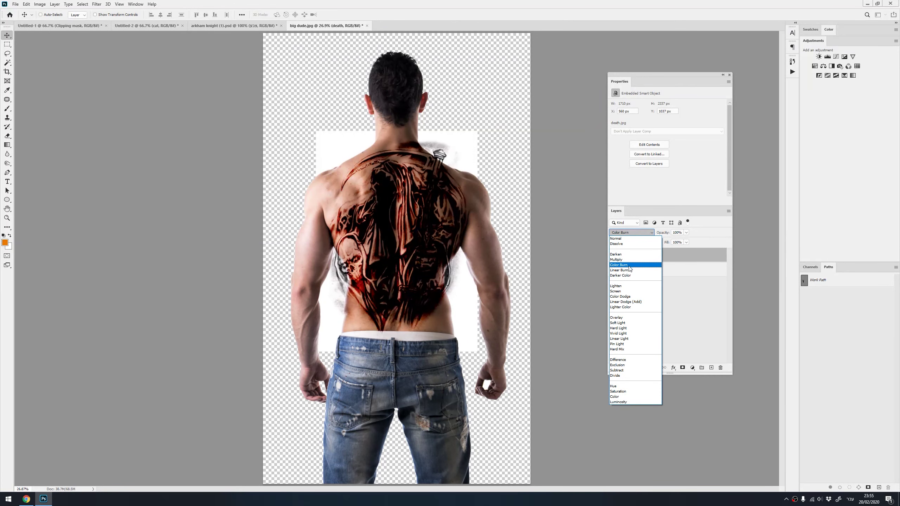
{"action": "left_click", "coordinate": [629, 260]}
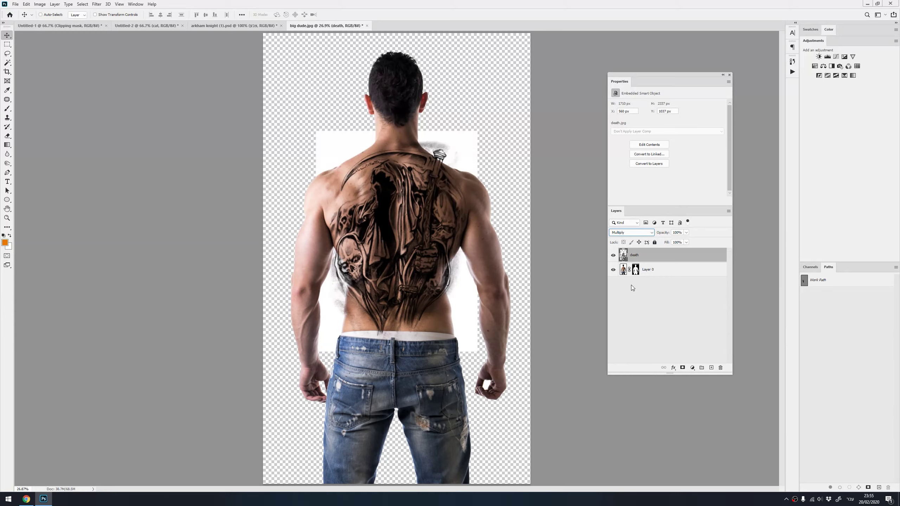
{"action": "left_click", "coordinate": [645, 262], "text": "alt"}
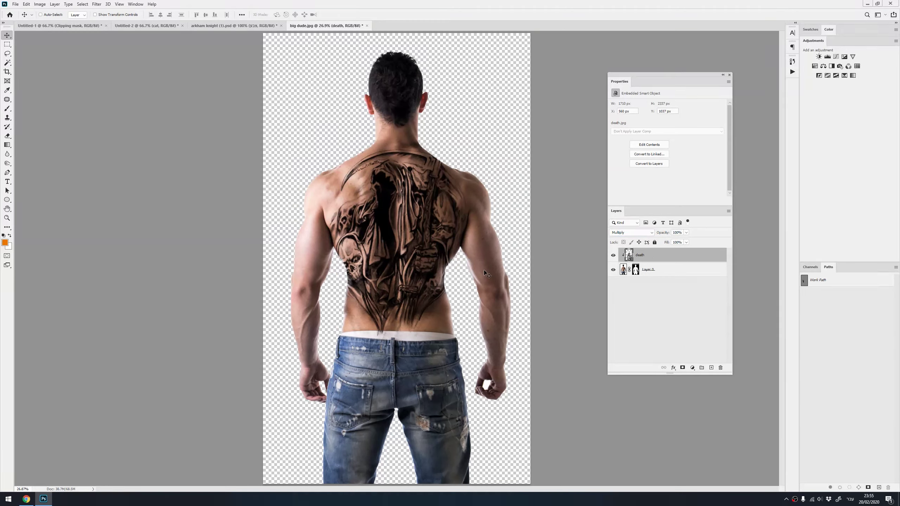
{"action": "left_click", "coordinate": [630, 235]}
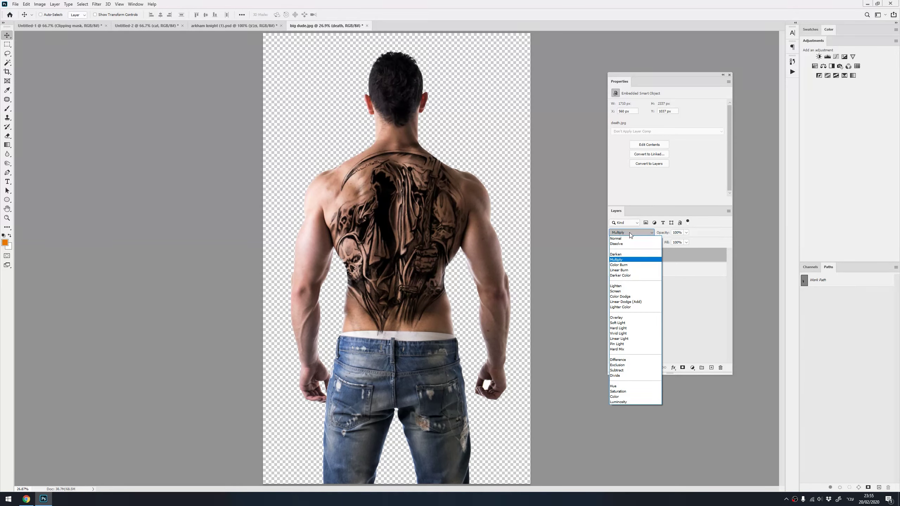
{"action": "left_click", "coordinate": [620, 318]}
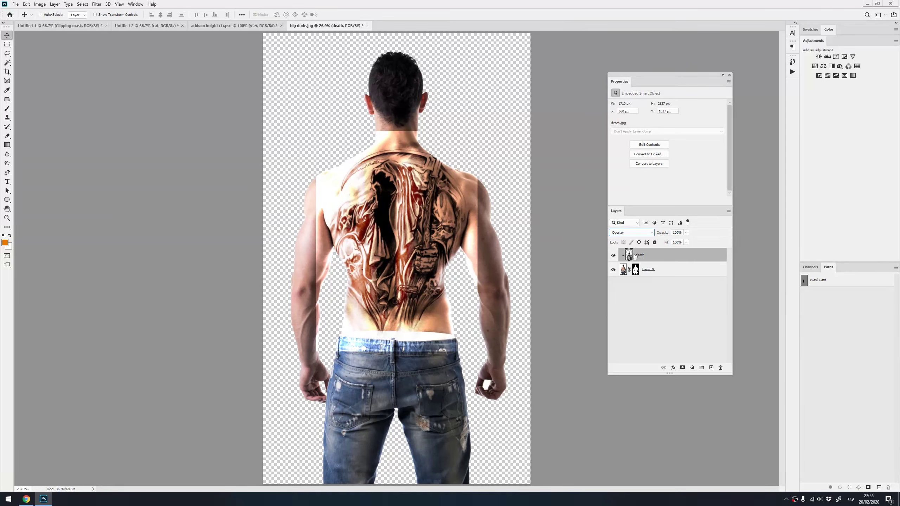
{"action": "left_click", "coordinate": [673, 368]}
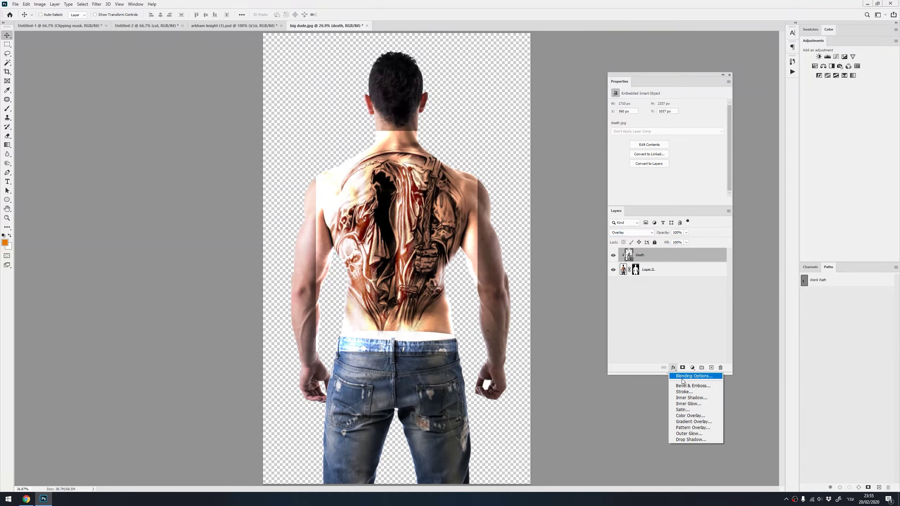
- Split the This Layer white Blend If slider so the tattoo's light tones drop out
{"action": "left_click", "coordinate": [682, 376]}
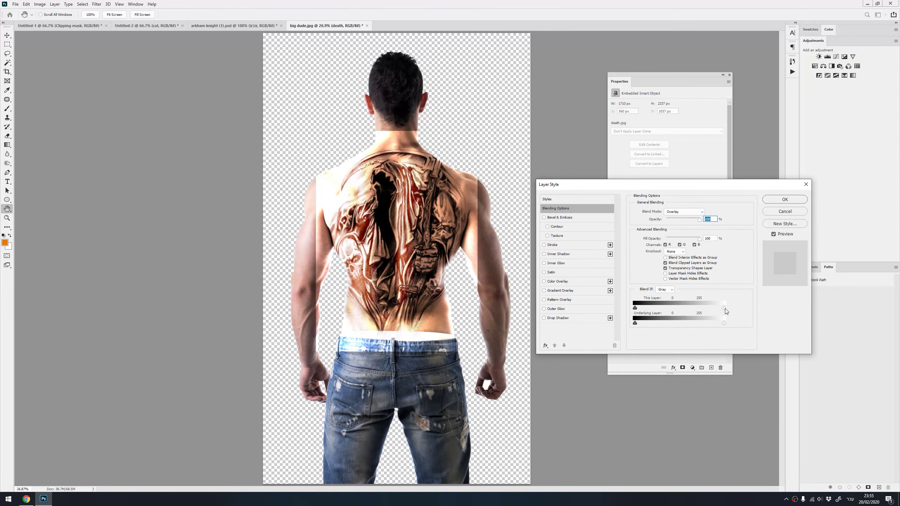
{"action": "mouse_move", "coordinate": [724, 308]}
{"action": "left_mouse_down"}
{"action": "mouse_move", "coordinate": [645, 308]}
{"action": "mouse_move", "coordinate": [713, 307]}
{"action": "left_mouse_up"}
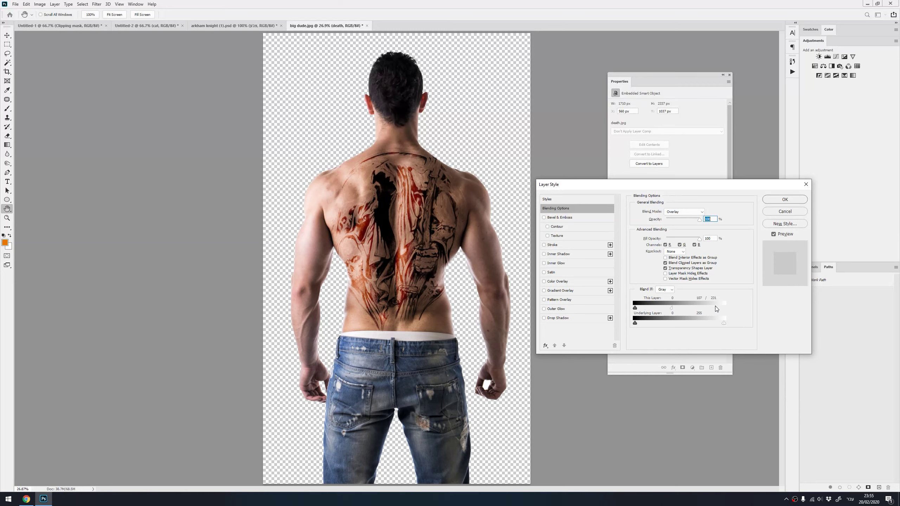
{"action": "left_click", "coordinate": [792, 200]}
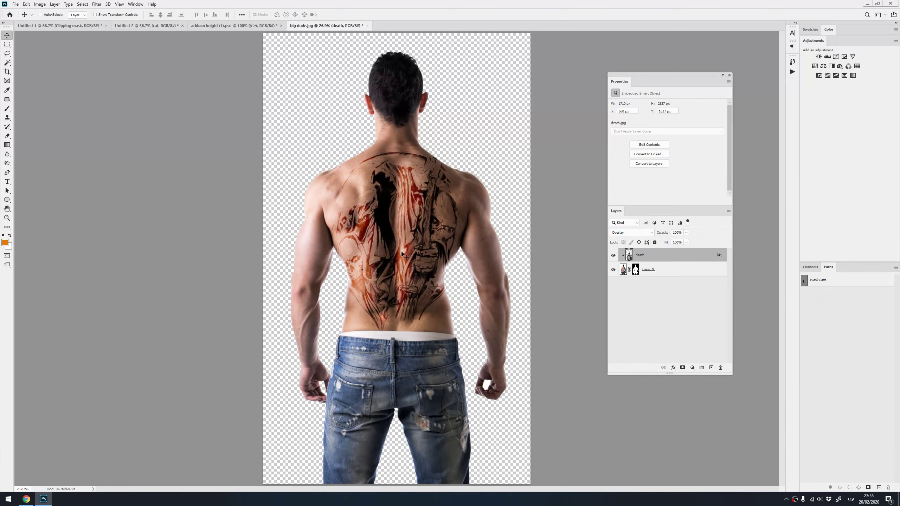
- Nudge the tattoo into position and bend its left side along the back with Warp
{"action": "left_click_drag", "start_coordinate": [409, 211], "coordinate": [408, 204]}
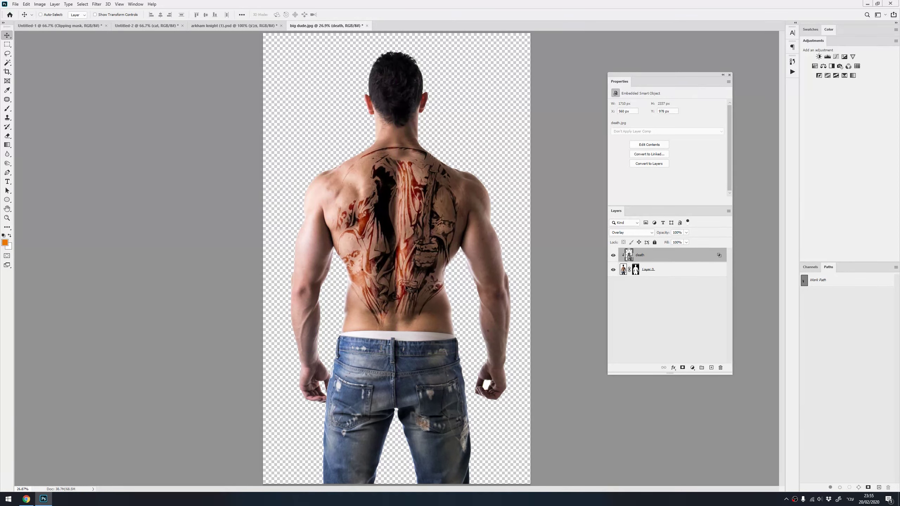
{"action": "key", "text": "ctrl+t"}
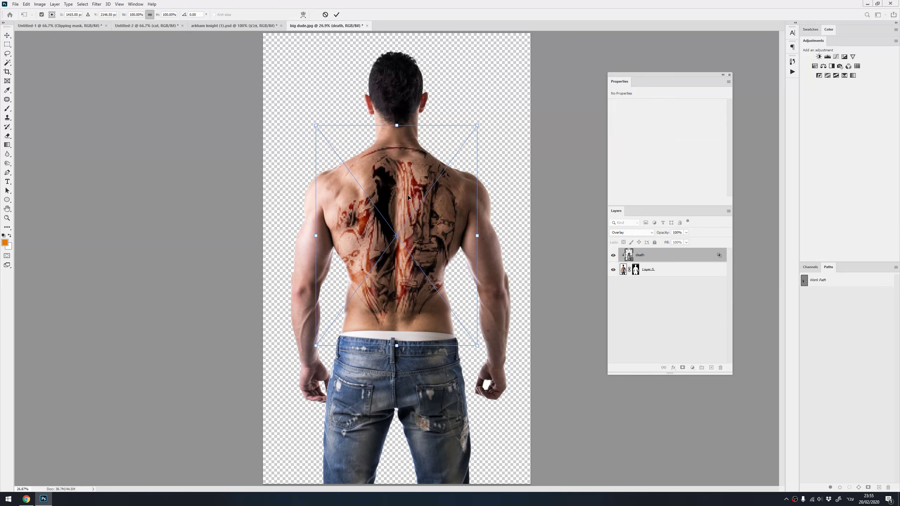
{"action": "right_click", "coordinate": [408, 197]}
{"action": "left_click", "coordinate": [430, 271]}
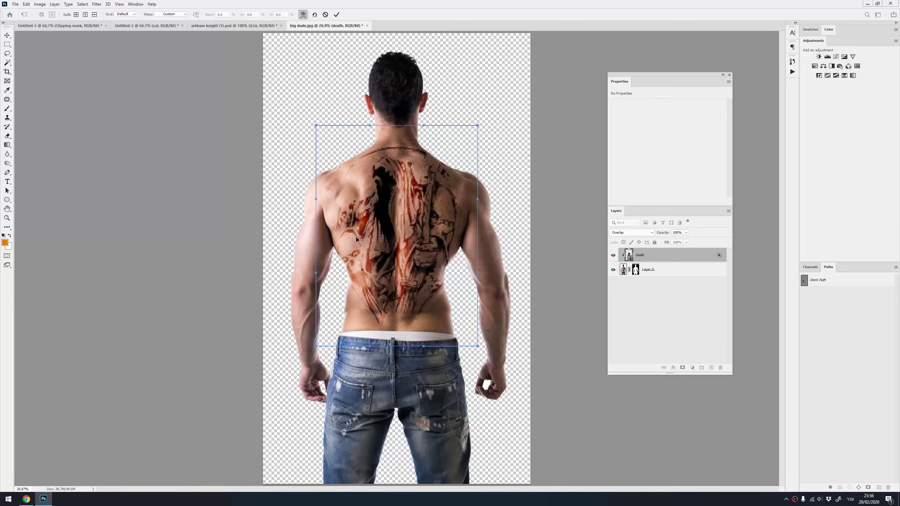
{"action": "mouse_move", "coordinate": [355, 239]}
{"action": "left_mouse_down"}
{"action": "mouse_move", "coordinate": [352, 266]}
{"action": "mouse_move", "coordinate": [443, 226]}
{"action": "mouse_move", "coordinate": [375, 192]}
{"action": "left_mouse_up"}
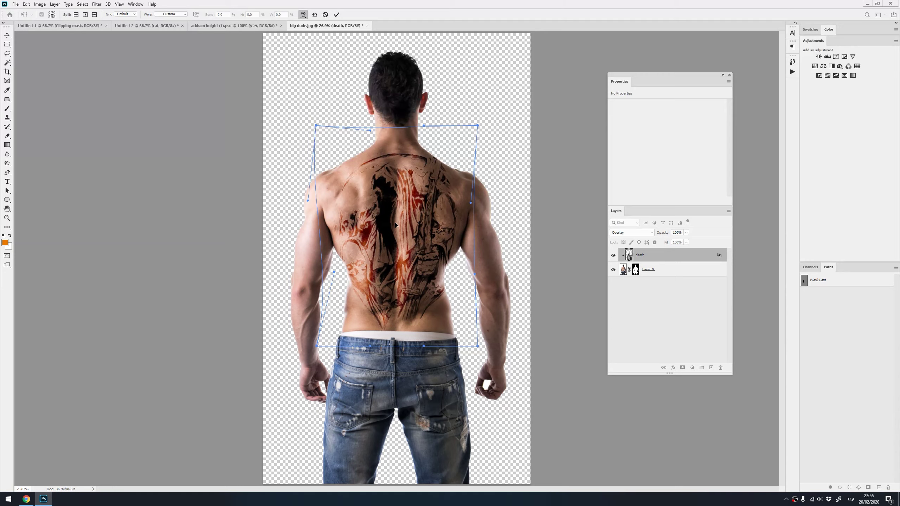
- Split the warp grid and drag its points to wrap the tattoo around the back muscles
{"action": "left_click", "coordinate": [354, 265], "text": "alt"}
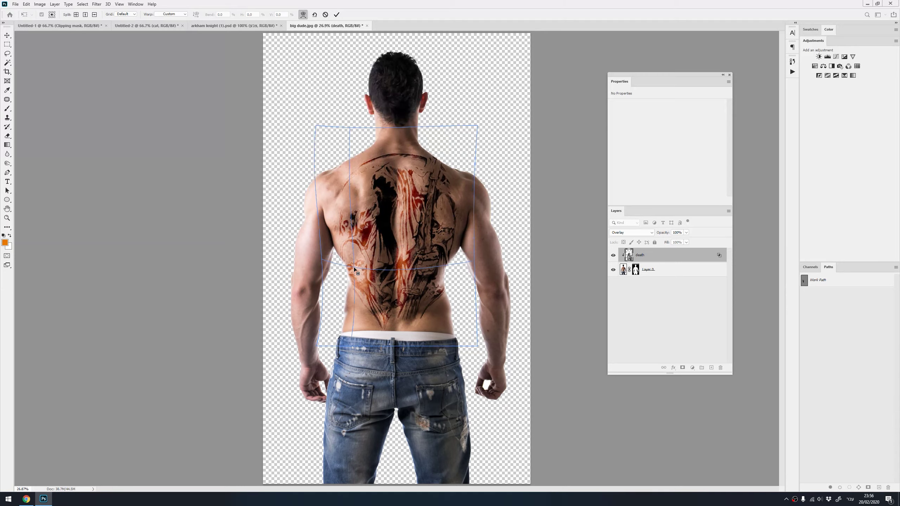
{"action": "left_click", "coordinate": [439, 213], "text": "alt"}
{"action": "mouse_move", "coordinate": [441, 212]}
{"action": "left_mouse_down"}
{"action": "mouse_move", "coordinate": [454, 202]}
{"action": "mouse_move", "coordinate": [428, 216]}
{"action": "left_mouse_up"}
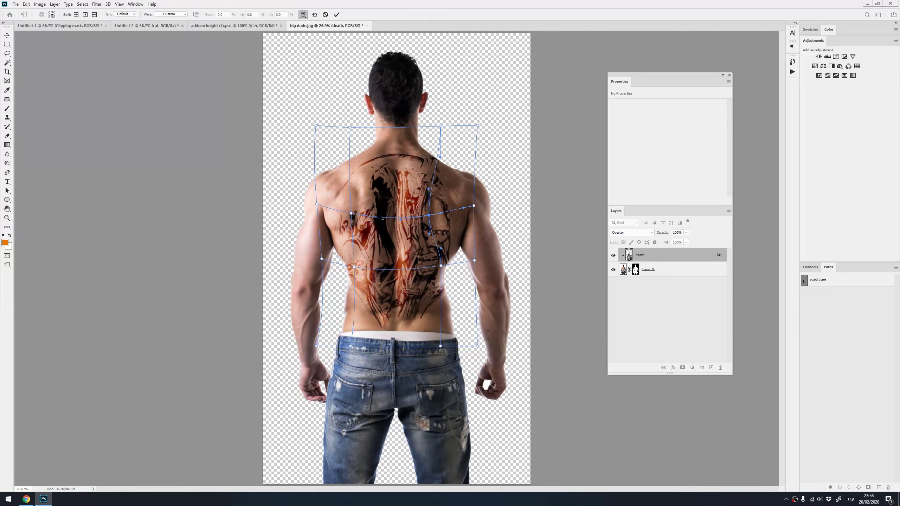
{"action": "left_click_drag", "start_coordinate": [350, 214], "coordinate": [342, 210]}
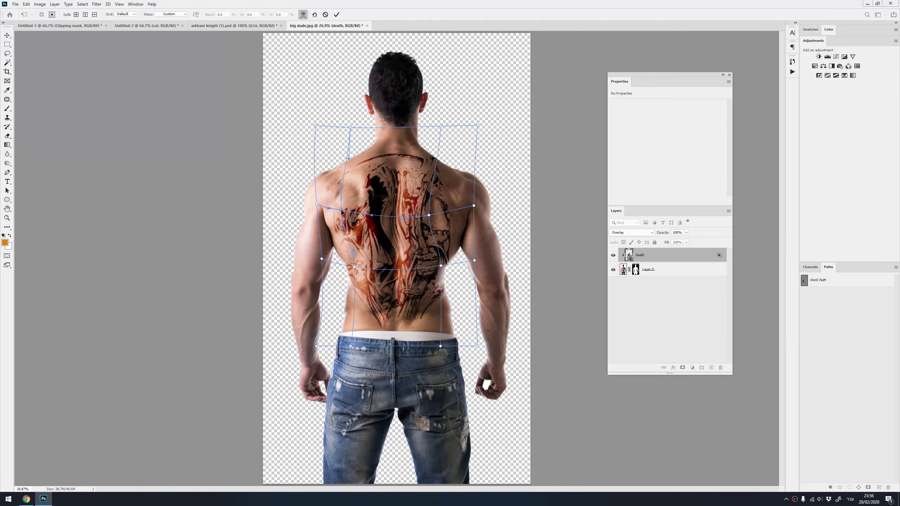
{"action": "left_click_drag", "start_coordinate": [427, 215], "coordinate": [441, 210]}
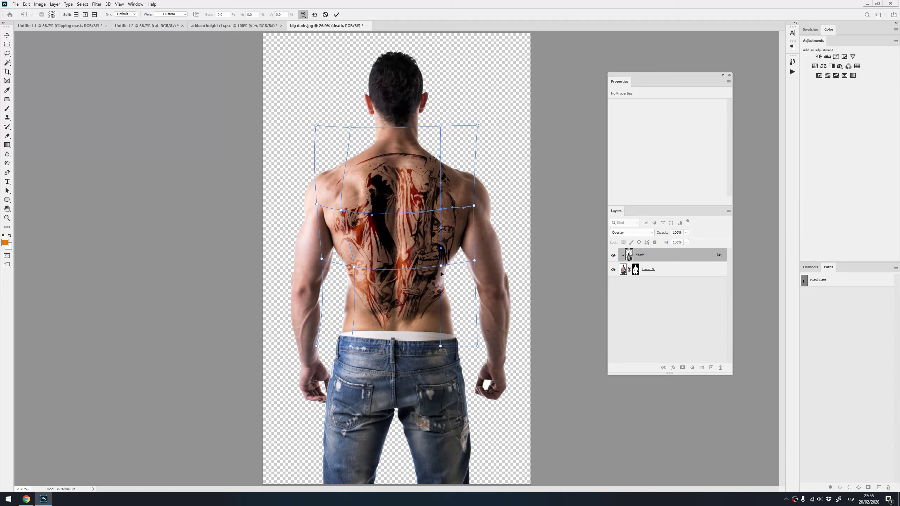
{"action": "left_click_drag", "start_coordinate": [441, 267], "coordinate": [435, 268]}
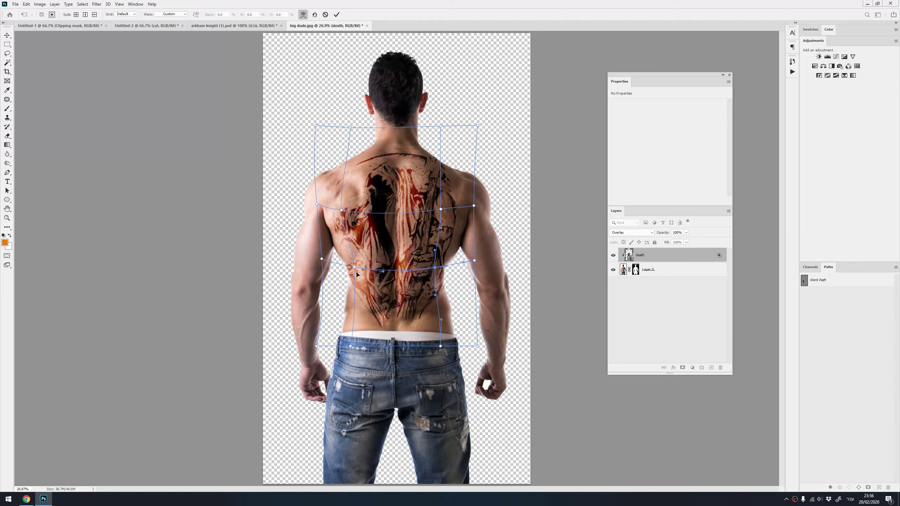
{"action": "left_click_drag", "start_coordinate": [354, 268], "coordinate": [360, 271]}
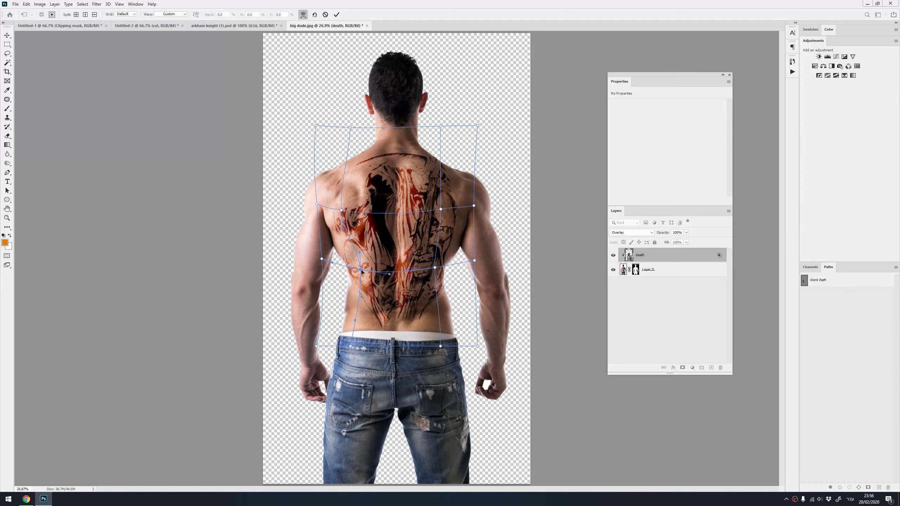
{"action": "left_click_drag", "start_coordinate": [435, 268], "coordinate": [434, 268]}
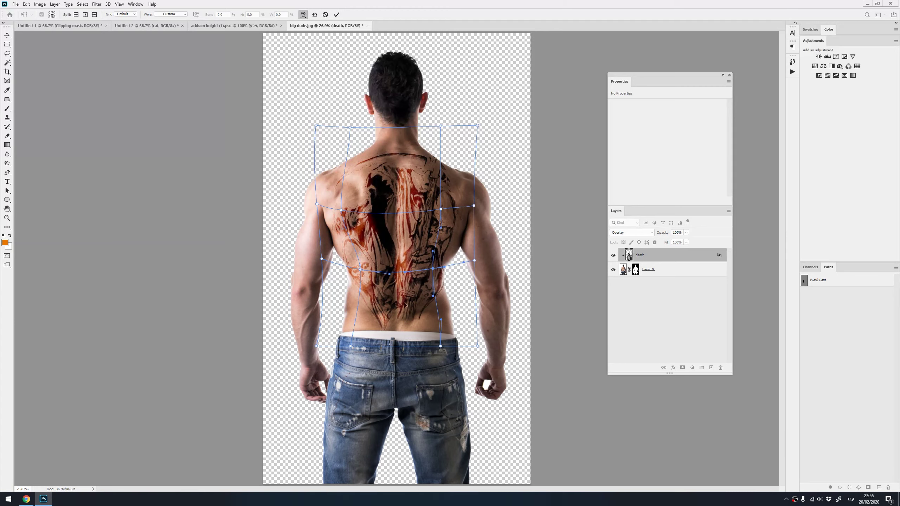
{"action": "key", "text": "Return"}
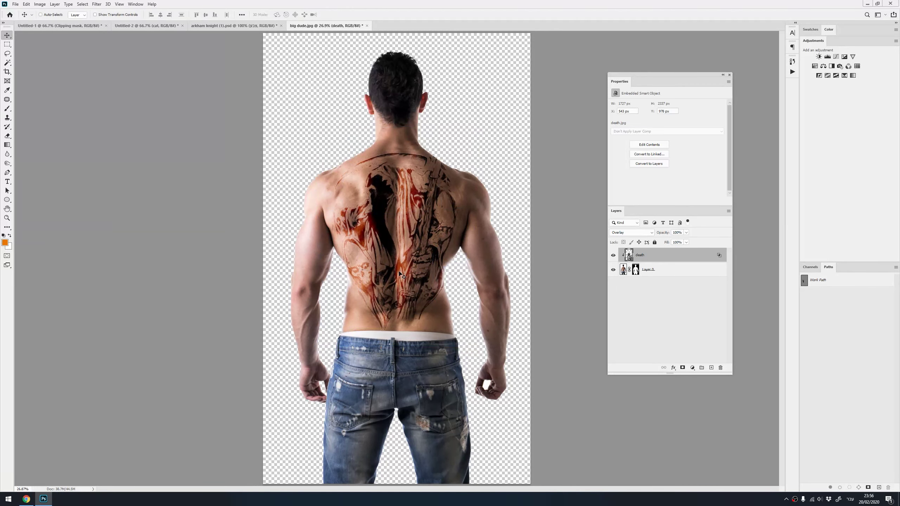